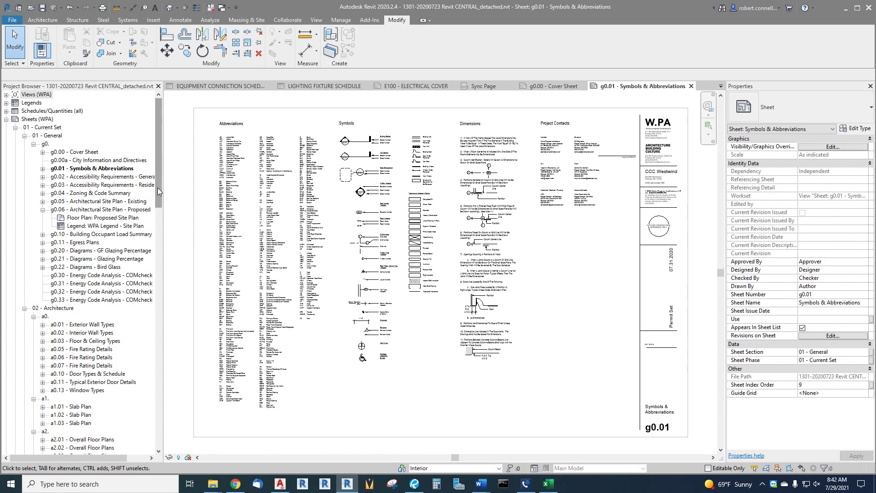
In the Project Browser, expand Views (WPA) > 01 - View to Sheets > 3D View and select 3D View: 01 - Structure.
{"action": "left_click", "coordinate": [6, 119]}
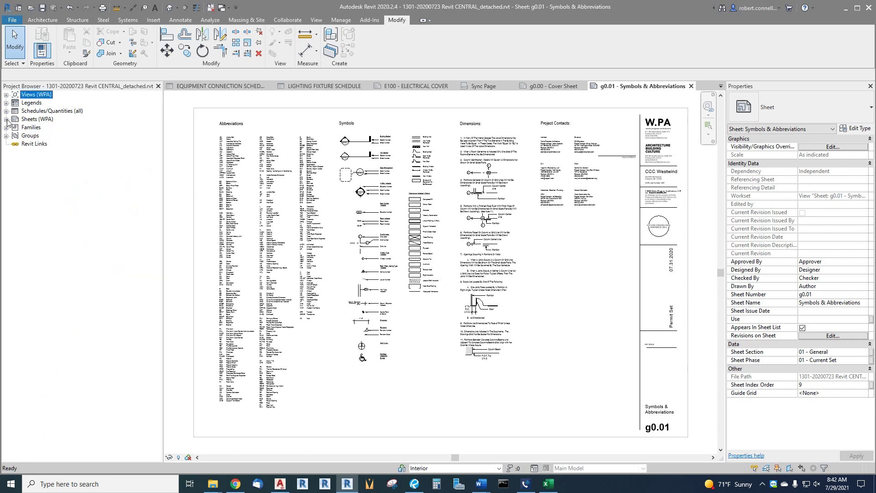
{"action": "double_click", "coordinate": [16, 97]}
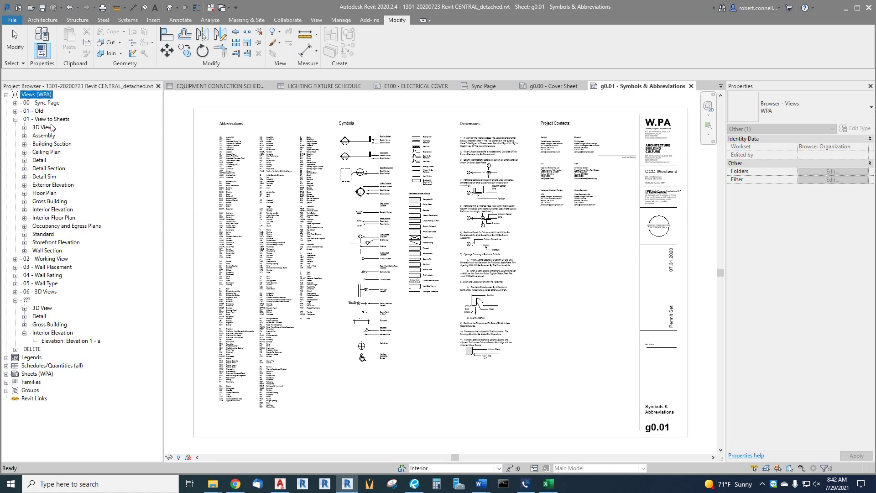
{"action": "left_click", "coordinate": [15, 120]}
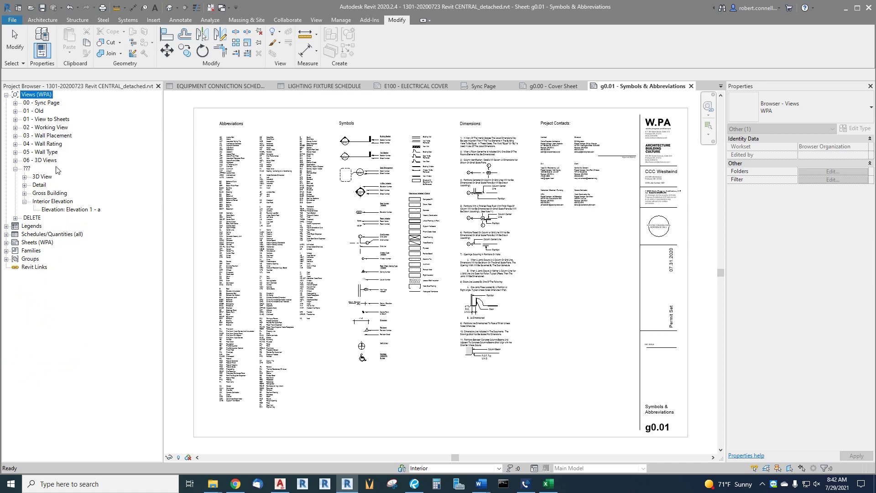
{"action": "left_click", "coordinate": [16, 168]}
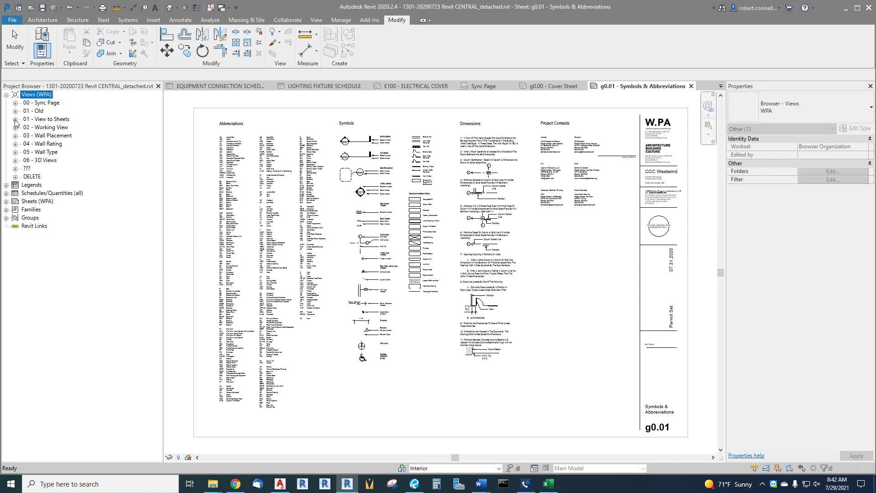
{"action": "left_click", "coordinate": [15, 119]}
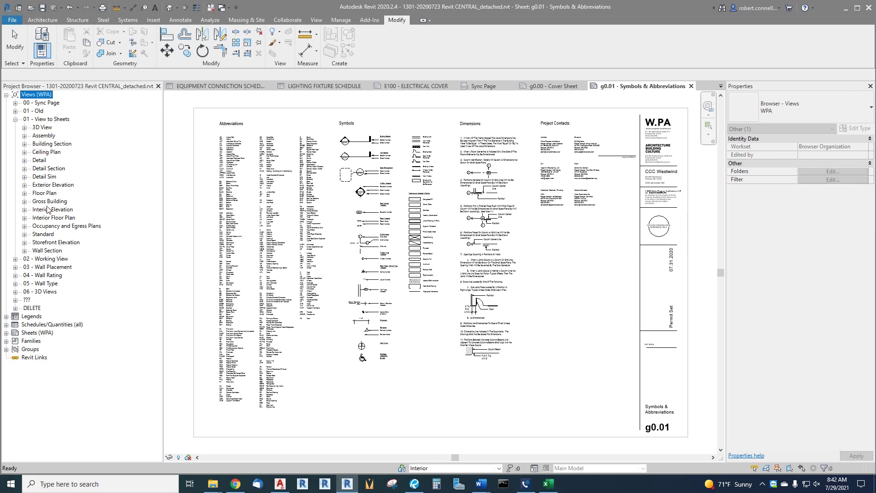
{"action": "left_click", "coordinate": [25, 129]}
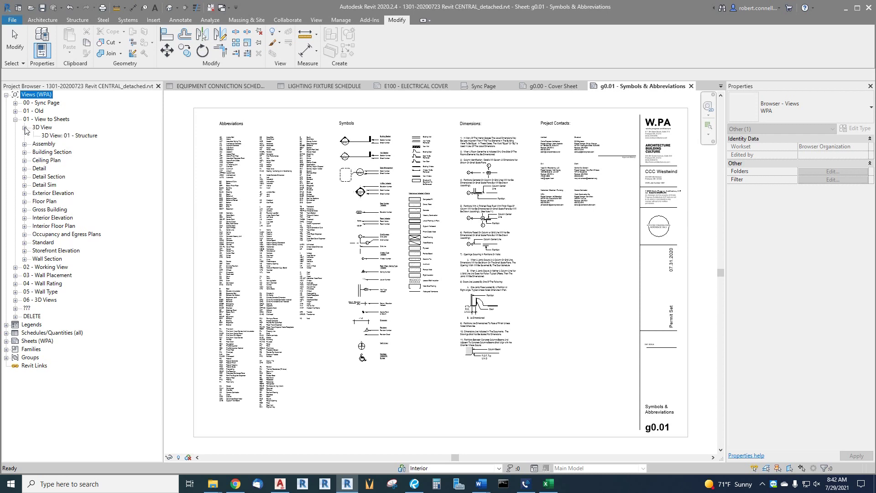
{"action": "left_click", "coordinate": [80, 137]}
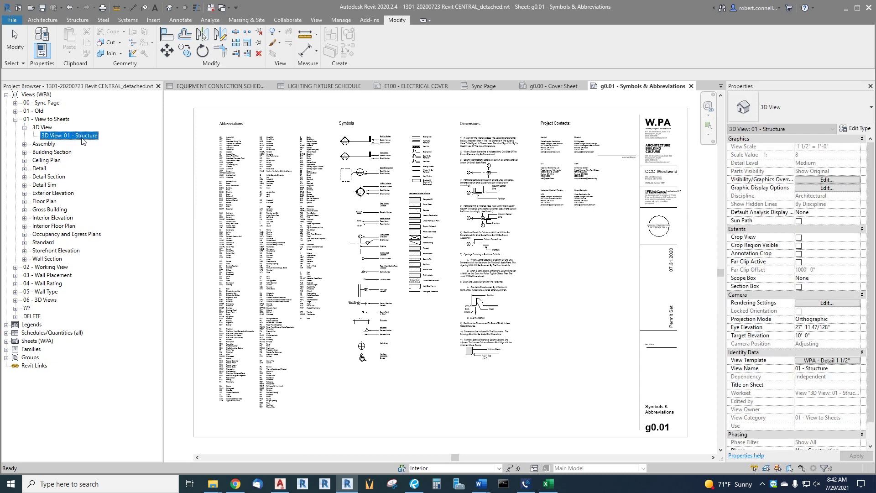
Open the 01 - Structure 3D view, then expand Exterior Elevation and select Overall South Elevation.
{"action": "double_click", "coordinate": [80, 136]}
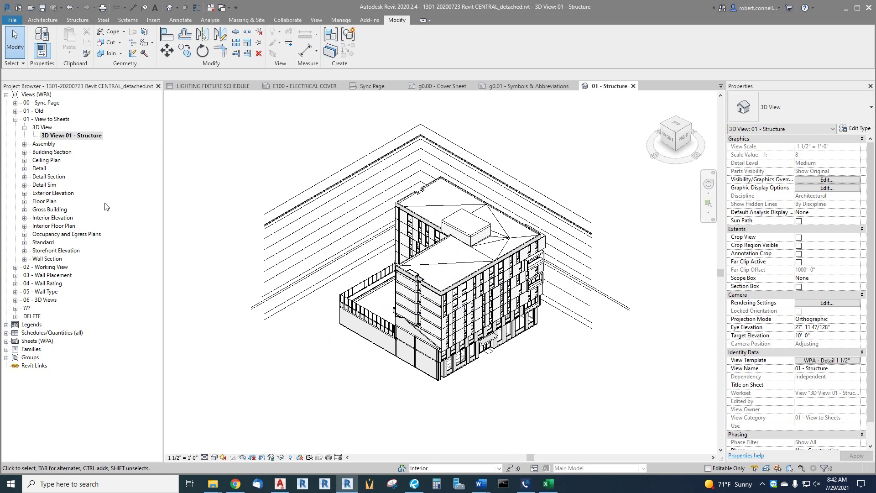
{"action": "left_click", "coordinate": [24, 128]}
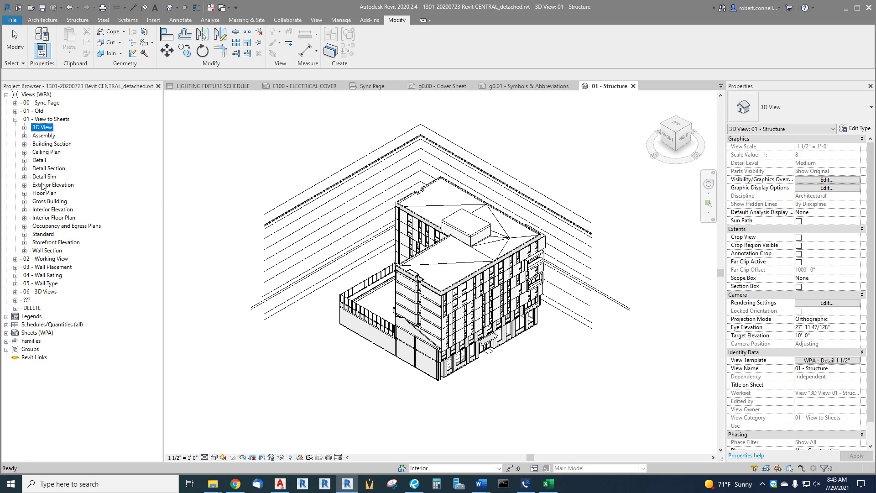
{"action": "left_click", "coordinate": [25, 186]}
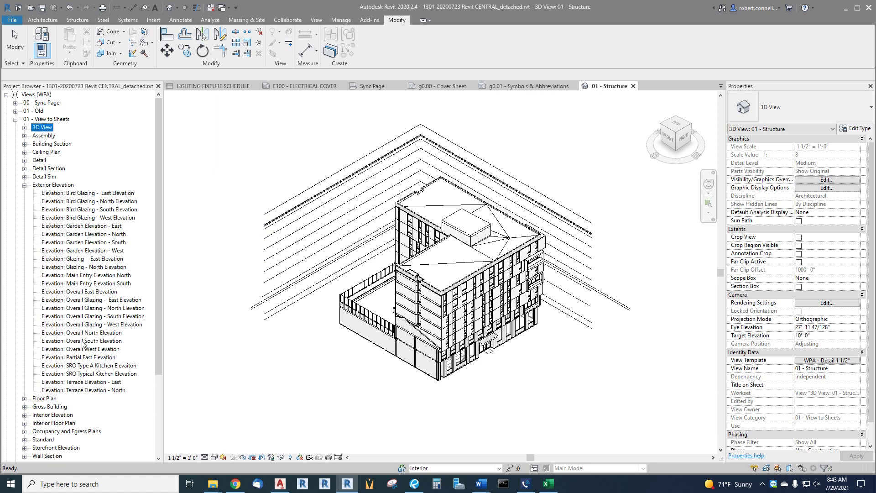
{"action": "left_click", "coordinate": [93, 341]}
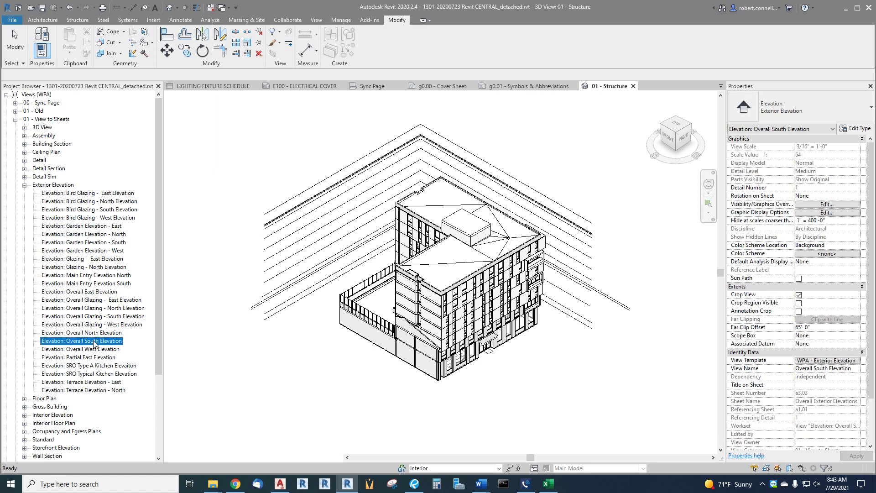
Open Elevation: Overall South Elevation in its own tab and pan across the south facade.
{"action": "double_click", "coordinate": [94, 341]}
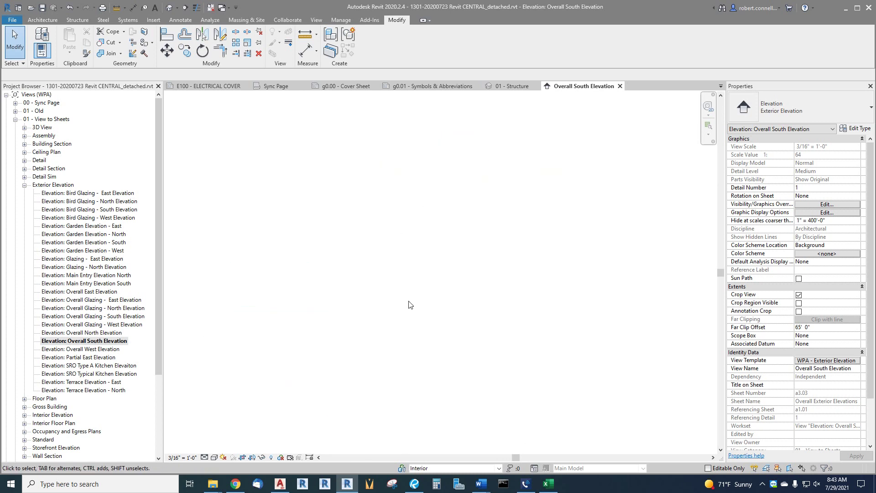
{"action": "middle_click_drag", "start_coordinate": [356, 310], "coordinate": [400, 245]}
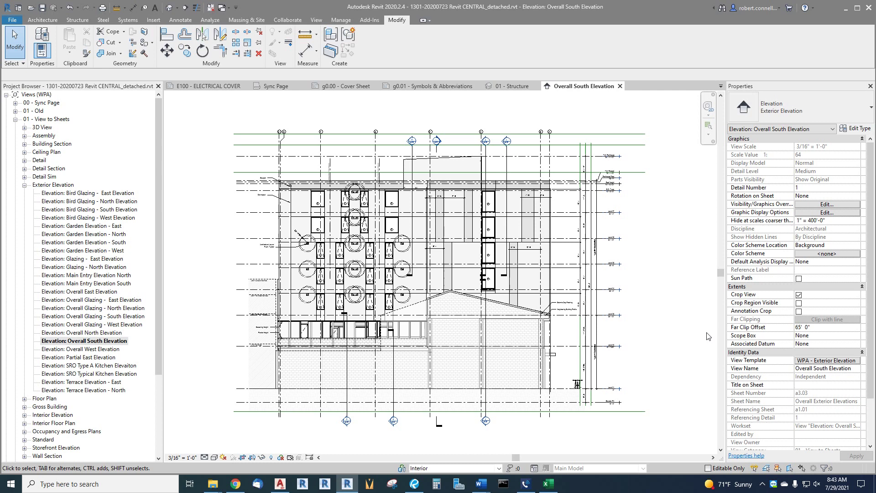
Zoom and pan up the south elevation from Levels 03 and 04 to the T.O. Penthouse level.
{"action": "scroll", "coordinate": [670, 397], "scroll_direction": "up", "scroll_amount": 5}
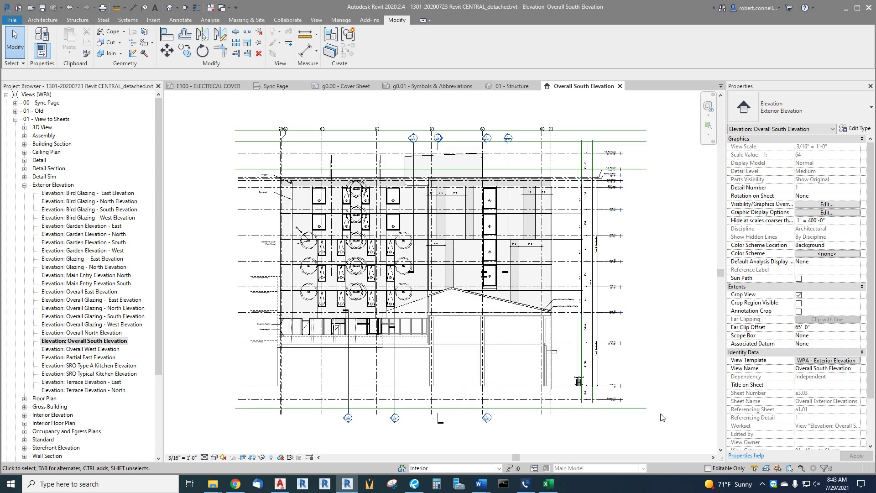
{"action": "scroll", "coordinate": [635, 417], "scroll_direction": "up", "scroll_amount": 1}
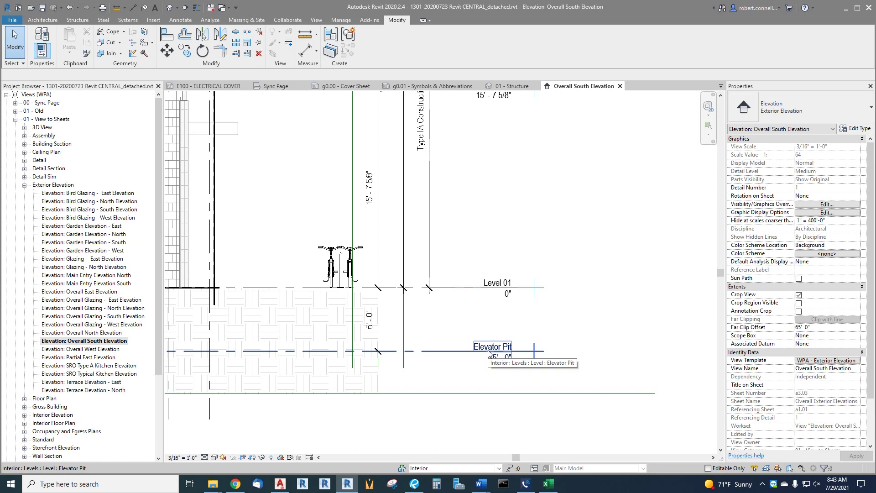
{"action": "scroll", "coordinate": [489, 352], "scroll_direction": "down", "scroll_amount": 2}
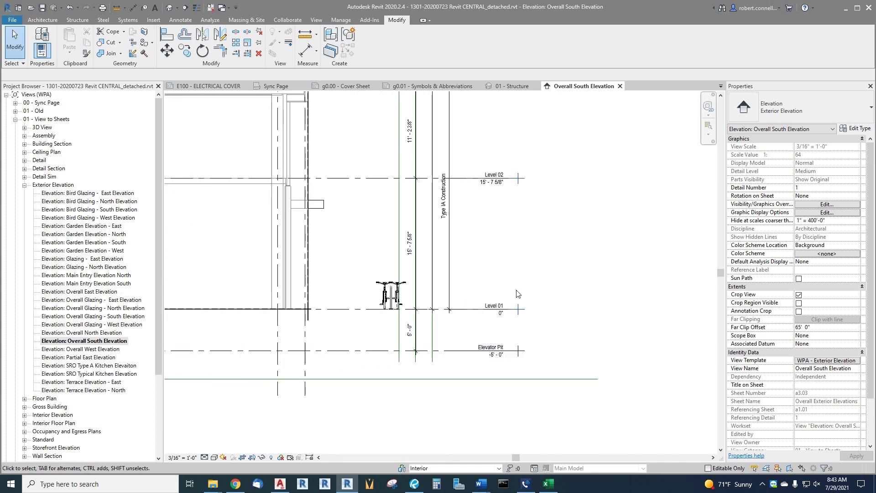
{"action": "middle_click_drag", "start_coordinate": [561, 234], "coordinate": [566, 368]}
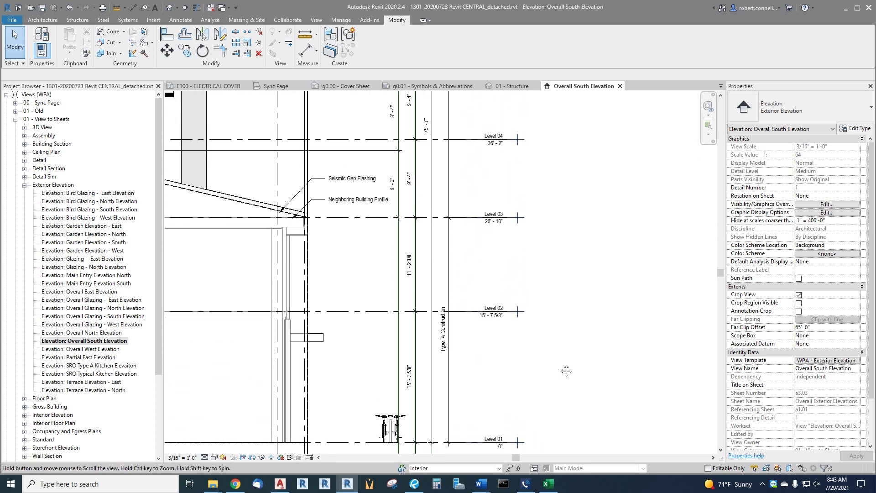
{"action": "middle_click_drag", "start_coordinate": [572, 190], "coordinate": [566, 425]}
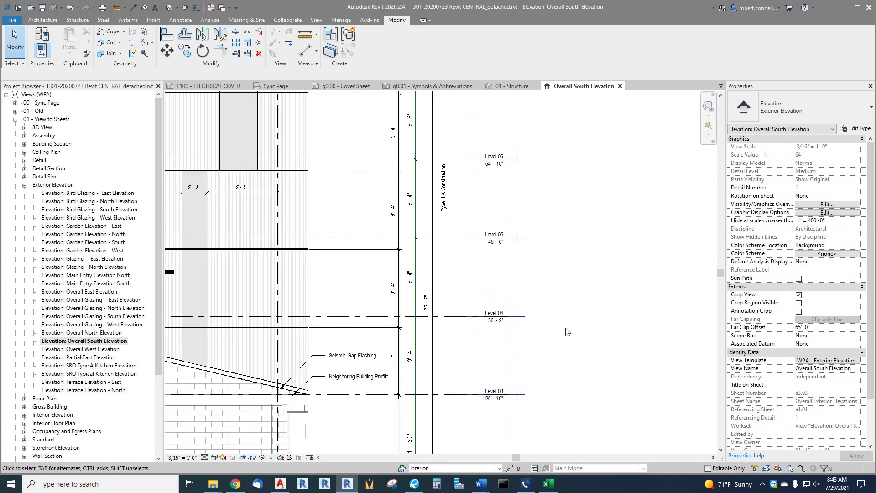
{"action": "scroll", "coordinate": [566, 425], "scroll_direction": "up", "scroll_amount": 2}
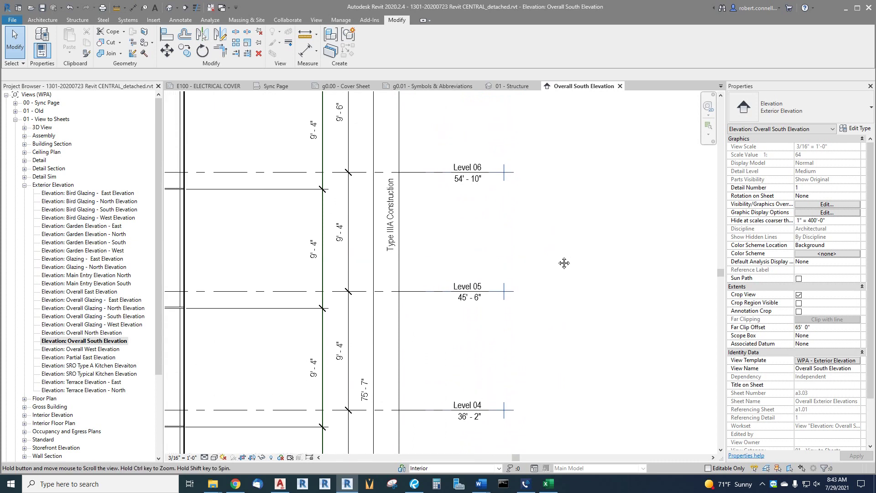
{"action": "middle_click_drag", "start_coordinate": [563, 260], "coordinate": [560, 391]}
{"action": "middle_click_drag", "start_coordinate": [561, 151], "coordinate": [594, 316]}
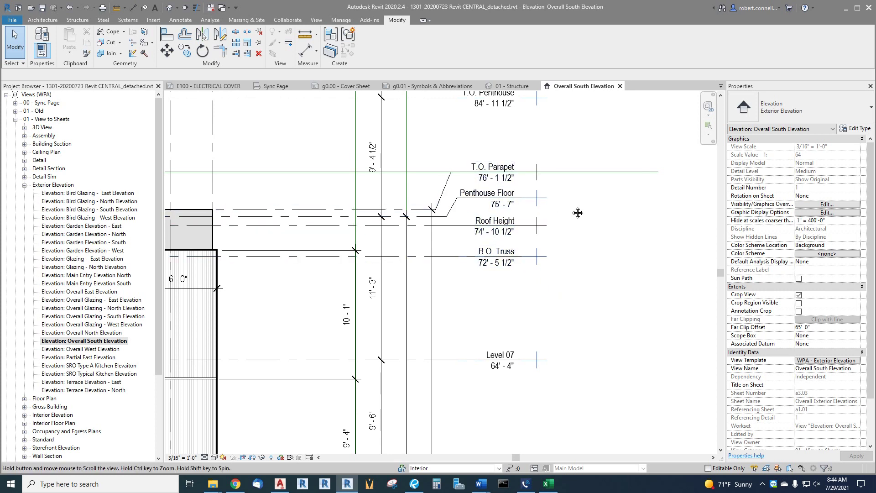
{"action": "middle_click_drag", "start_coordinate": [576, 153], "coordinate": [576, 222]}
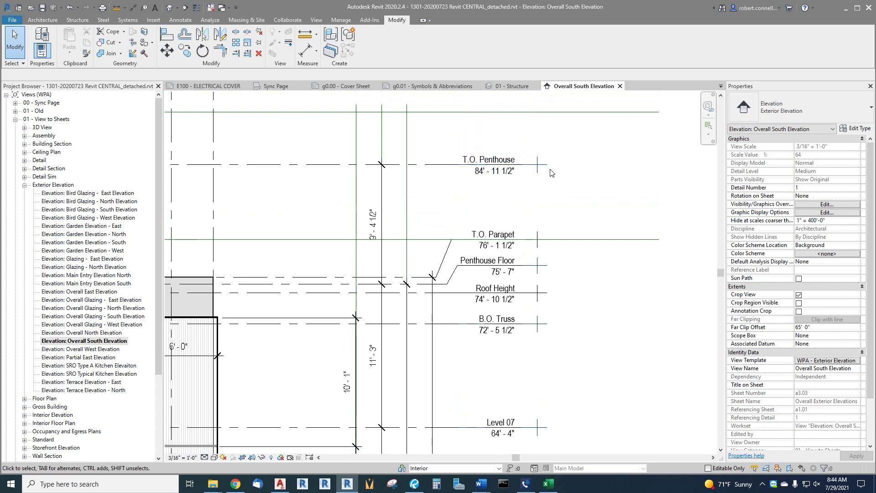
{"action": "scroll", "coordinate": [516, 172], "scroll_direction": "down", "scroll_amount": 1}
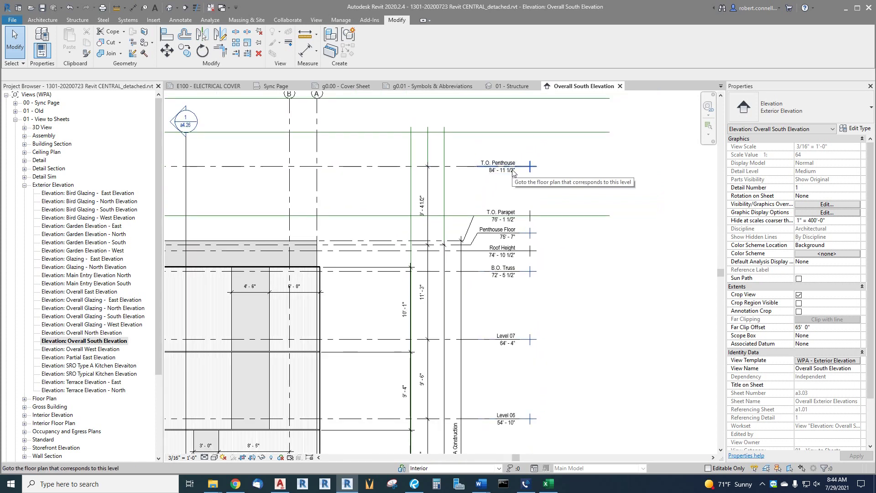
Select the T.O. Penthouse and B.O. Truss level datums in turn to inspect them, then deselect.
{"action": "left_click", "coordinate": [512, 173]}
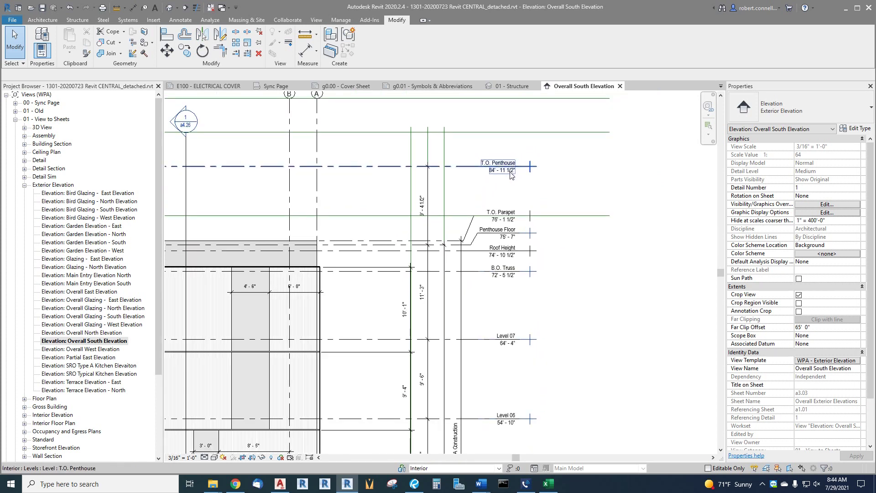
{"action": "key", "text": "Escape"}
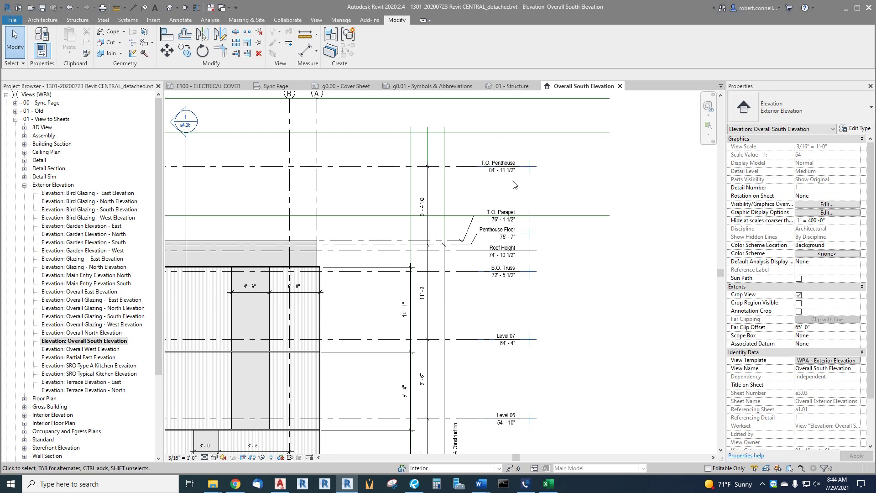
{"action": "left_click", "coordinate": [513, 178]}
{"action": "key", "text": "Escape"}
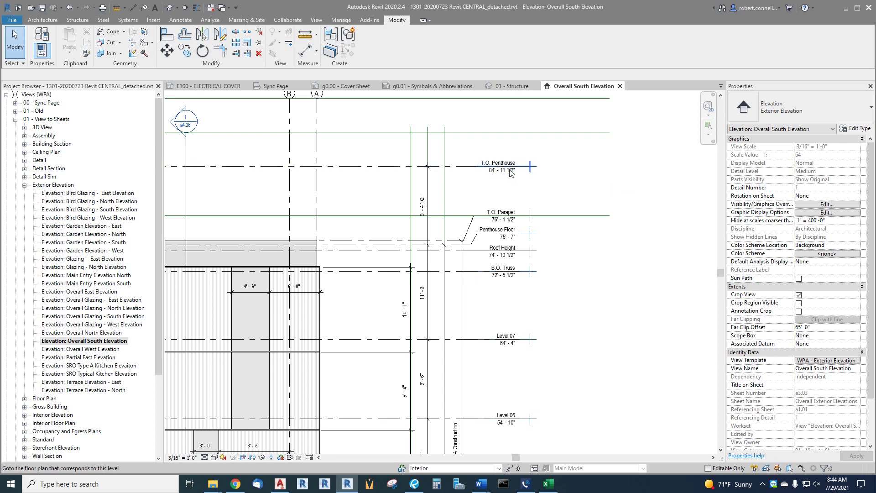
{"action": "left_click", "coordinate": [499, 272]}
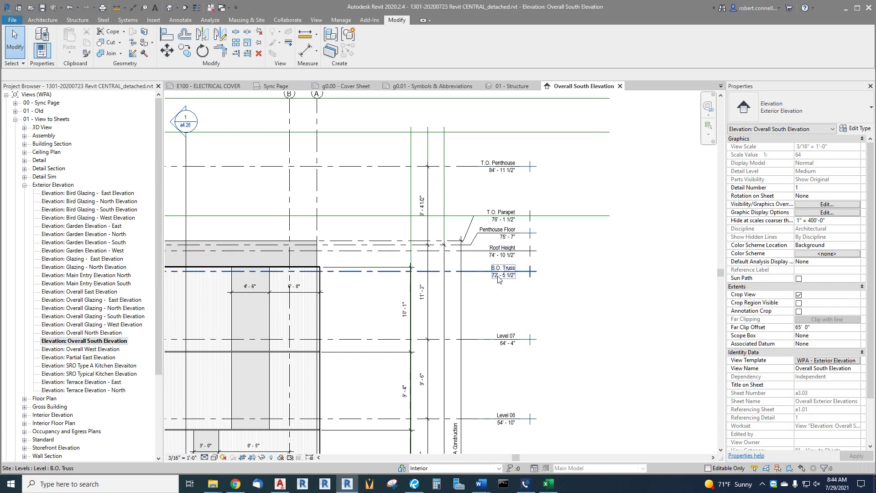
{"action": "key", "text": "Escape"}
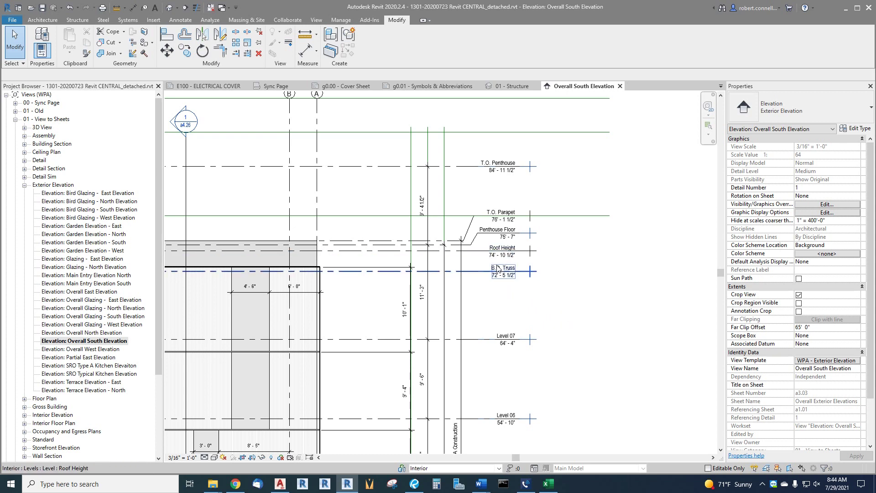
{"action": "scroll", "coordinate": [561, 217], "scroll_direction": "down", "scroll_amount": 3, "text": "ctrl"}
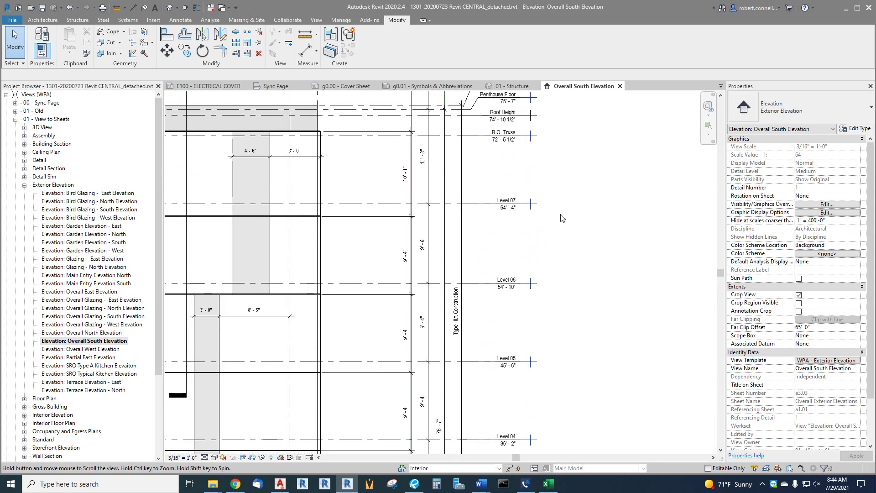
{"action": "scroll", "coordinate": [562, 217], "scroll_direction": "down", "scroll_amount": 4, "text": "ctrl"}
{"action": "scroll", "coordinate": [569, 263], "scroll_direction": "up", "scroll_amount": 1}
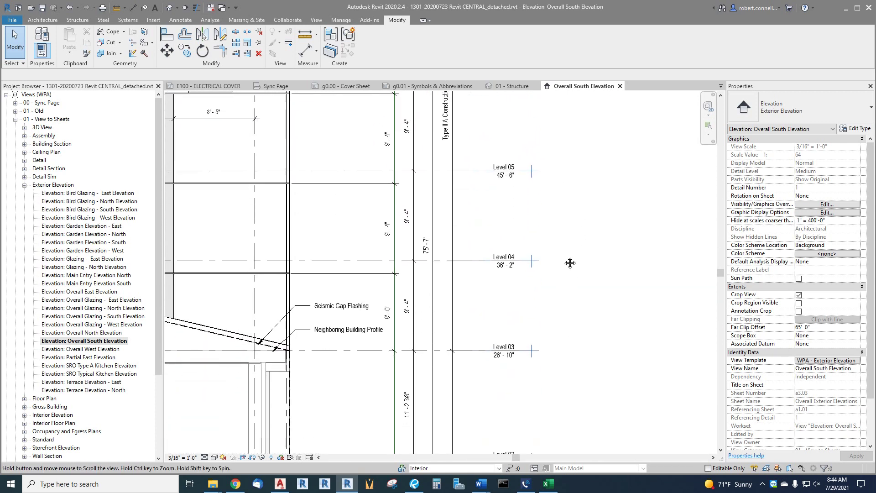
{"action": "scroll", "coordinate": [570, 263], "scroll_direction": "down", "scroll_amount": 6, "text": "ctrl"}
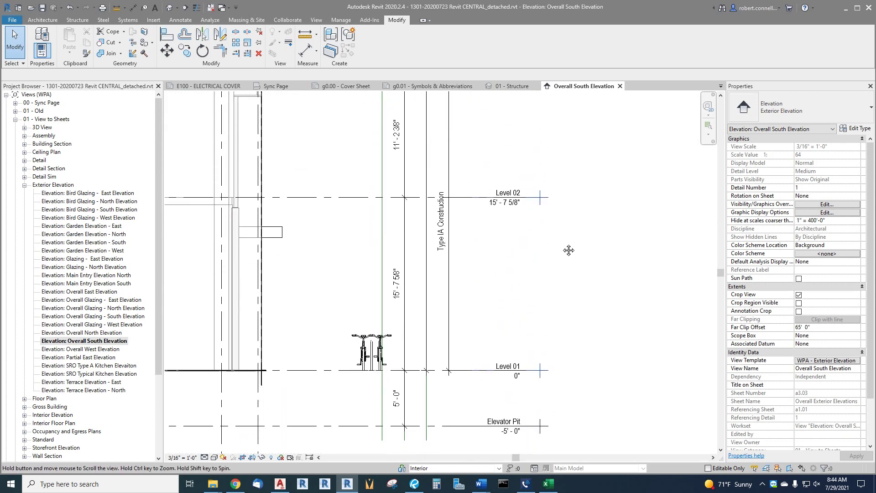
{"action": "scroll", "coordinate": [568, 250], "scroll_direction": "down", "scroll_amount": 3, "text": "ctrl"}
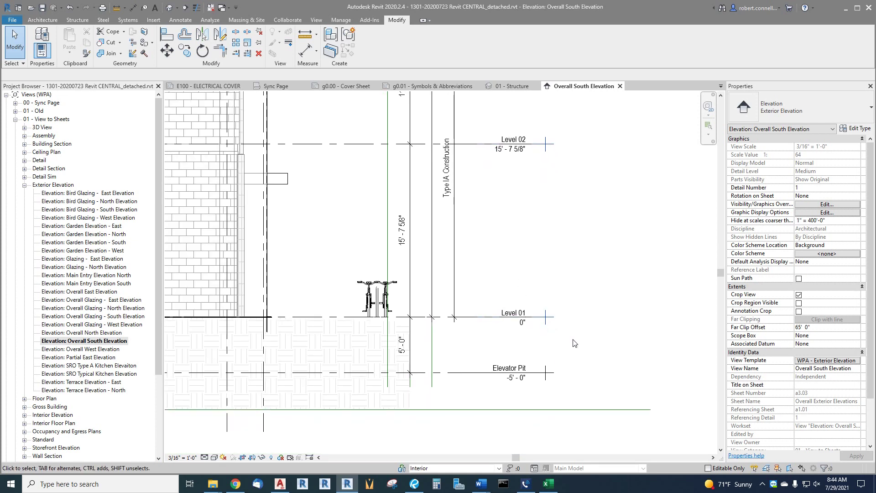
{"action": "scroll", "coordinate": [560, 346], "scroll_direction": "down", "scroll_amount": 4}
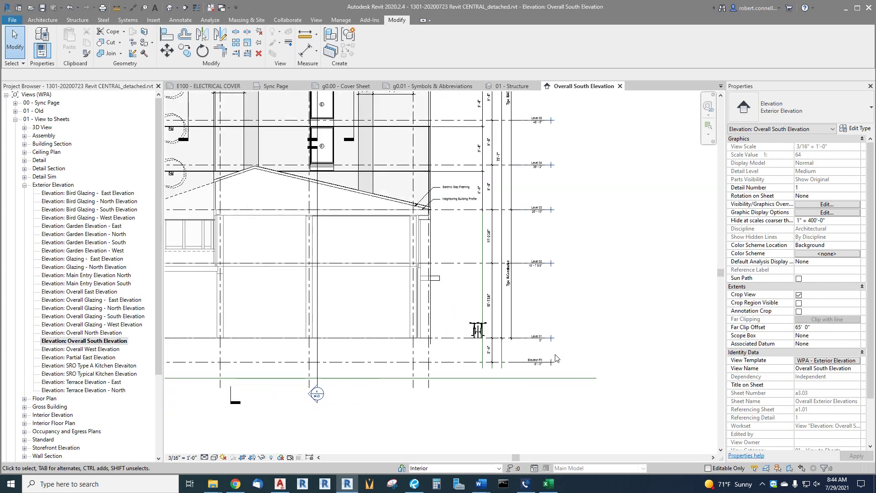
{"action": "scroll", "coordinate": [560, 356], "scroll_direction": "down", "scroll_amount": 4}
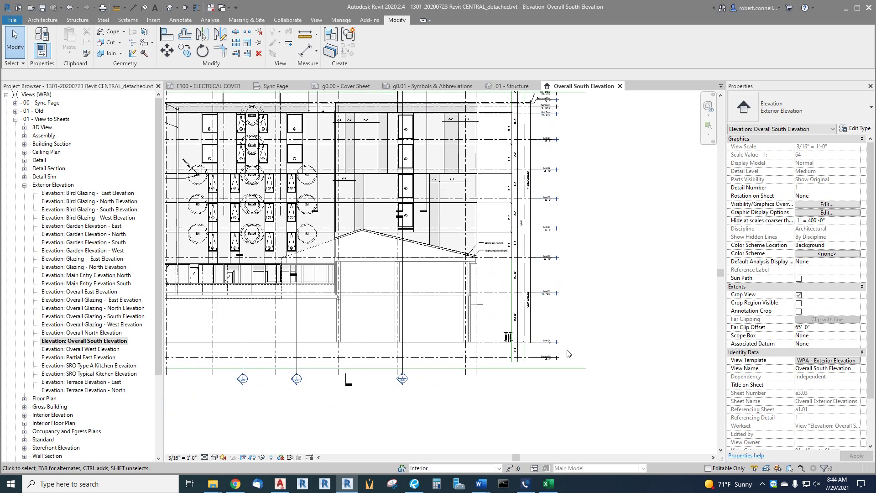
{"action": "scroll", "coordinate": [429, 315], "scroll_direction": "up", "scroll_amount": 1}
{"action": "scroll", "coordinate": [429, 315], "scroll_direction": "up", "scroll_amount": 1}
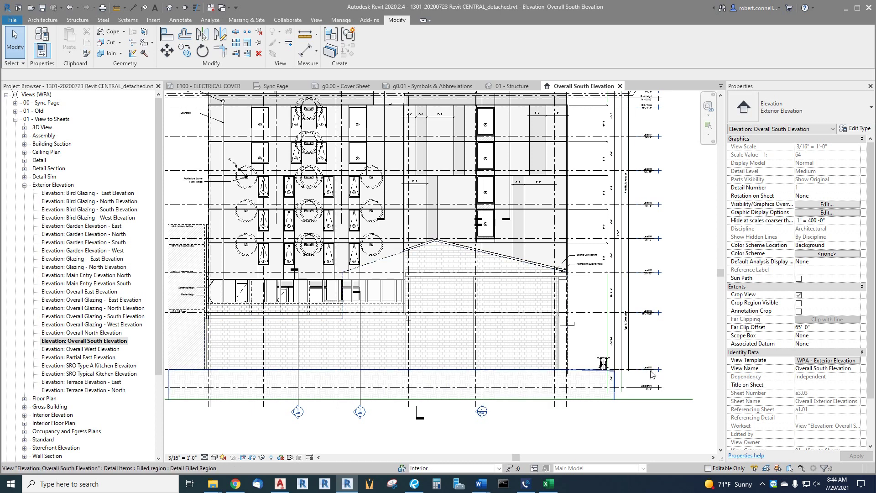
{"action": "scroll", "coordinate": [651, 374], "scroll_direction": "up", "scroll_amount": 5}
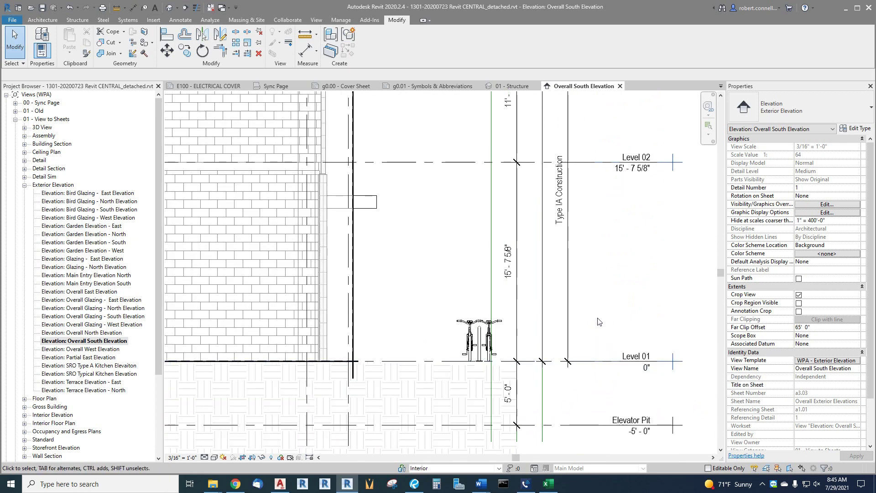
{"action": "scroll", "coordinate": [599, 322], "scroll_direction": "down", "scroll_amount": 2}
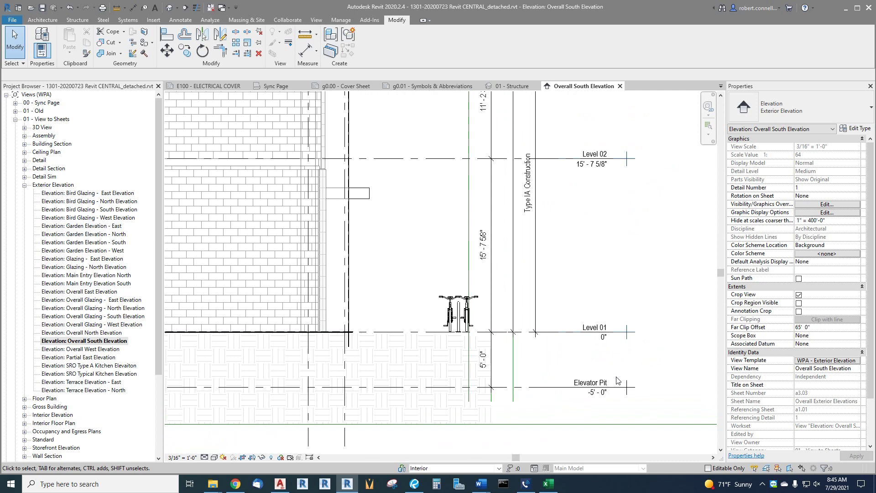
{"action": "scroll", "coordinate": [594, 370], "scroll_direction": "down", "scroll_amount": 2}
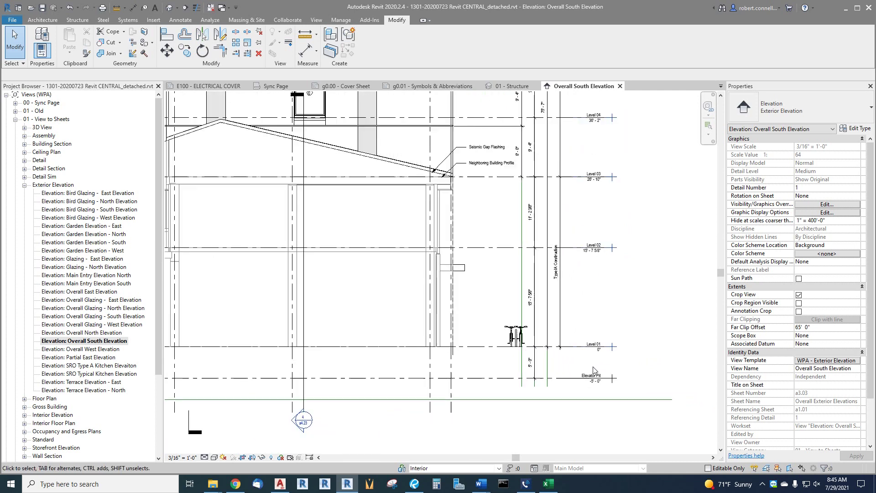
{"action": "scroll", "coordinate": [594, 371], "scroll_direction": "down", "scroll_amount": 3}
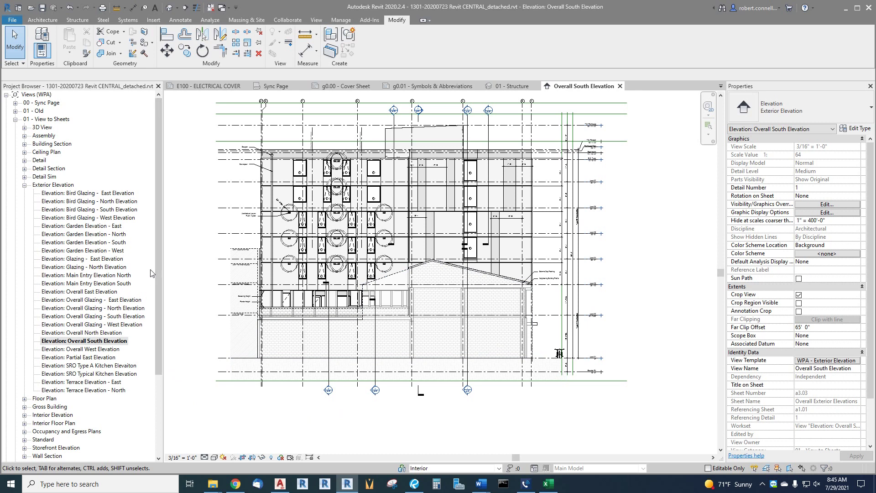
Collapse Exterior Elevation, expand Floor Plan, and select Floor Plan: Level 01 to show its properties.
{"action": "left_click", "coordinate": [24, 185]}
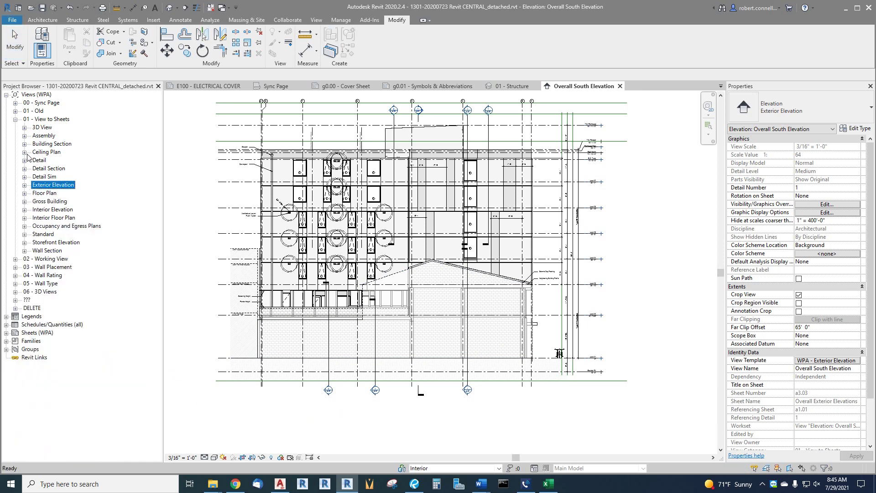
{"action": "left_click", "coordinate": [24, 193]}
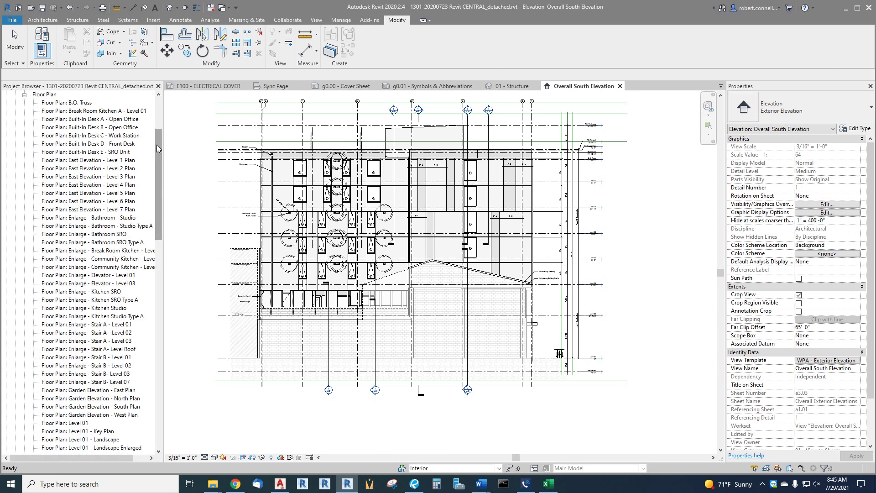
{"action": "left_click_drag", "start_coordinate": [157, 145], "coordinate": [160, 234]}
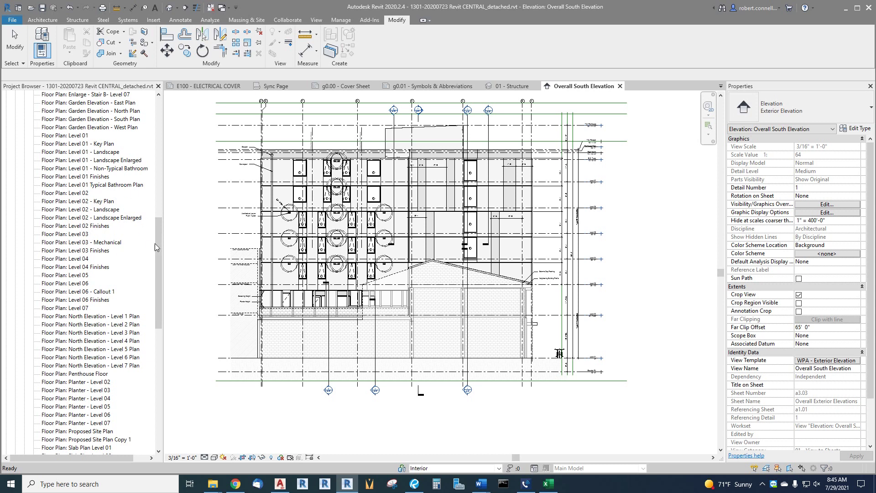
{"action": "left_click_drag", "start_coordinate": [158, 247], "coordinate": [160, 152]}
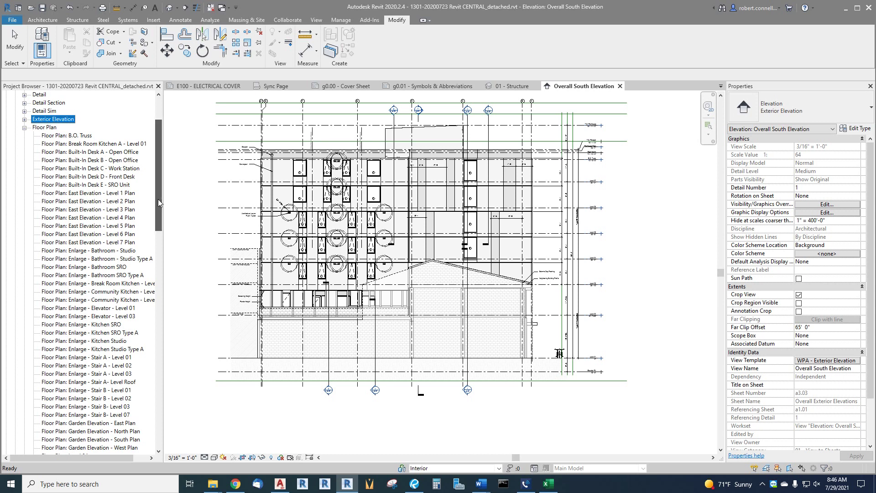
{"action": "left_click_drag", "start_coordinate": [158, 199], "coordinate": [164, 280]}
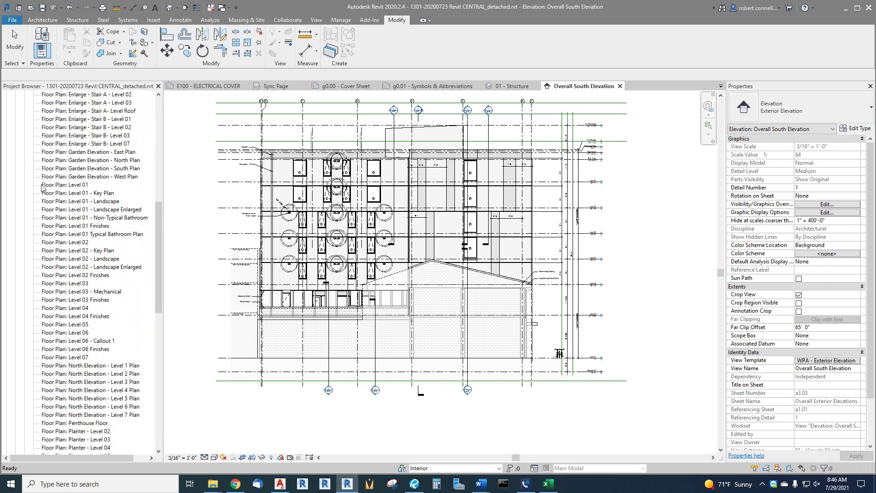
{"action": "left_click", "coordinate": [81, 186]}
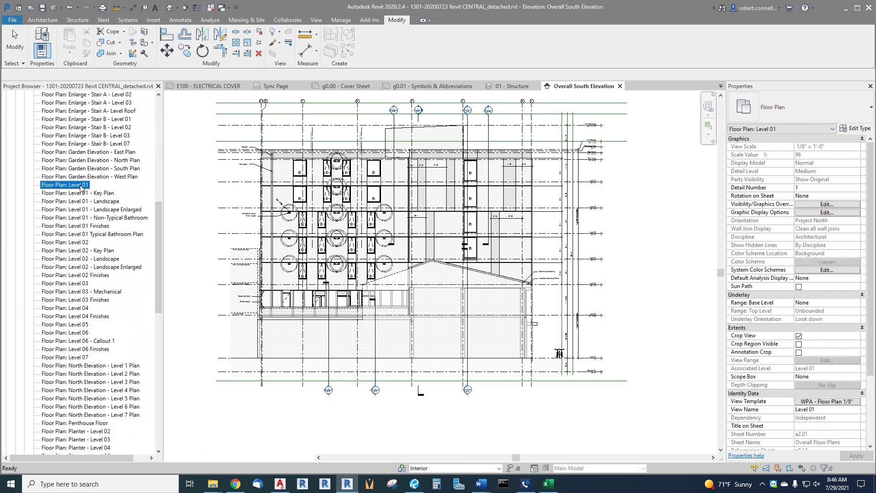
Open Floor Plan: Level 01 at 1/8" = 1'-0", then scroll the Project Browser list down.
{"action": "double_click", "coordinate": [81, 185]}
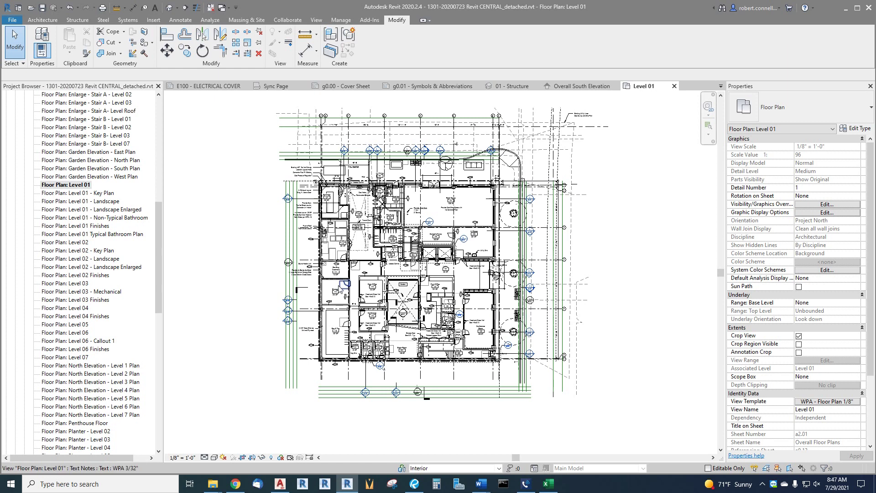
{"action": "left_click_drag", "start_coordinate": [159, 246], "coordinate": [163, 281]}
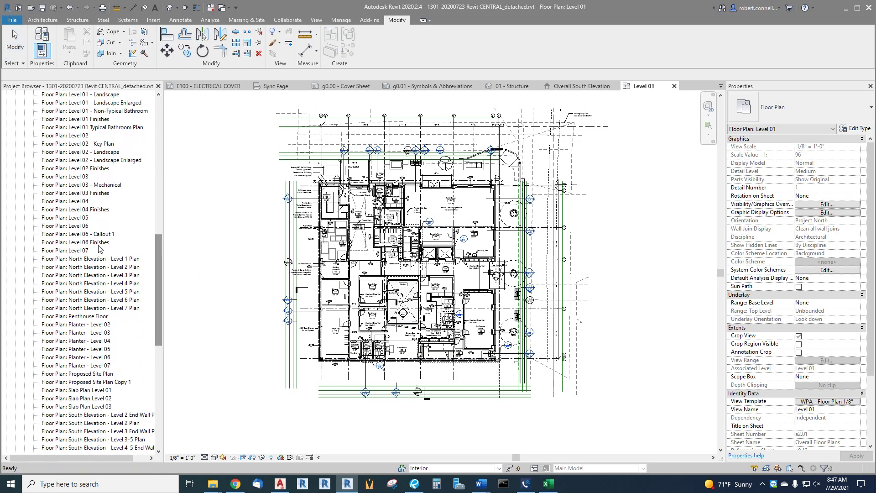
Open Floor Plan: Penthouse Floor and zoom in and out to inspect its grids and mechanical setback.
{"action": "double_click", "coordinate": [91, 316]}
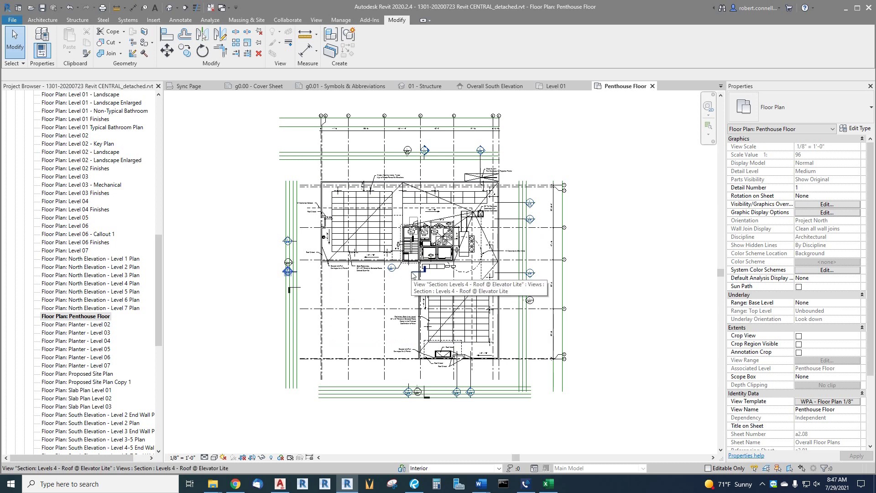
{"action": "scroll", "coordinate": [498, 103], "scroll_direction": "up", "scroll_amount": 1}
{"action": "scroll", "coordinate": [497, 103], "scroll_direction": "up", "scroll_amount": 8}
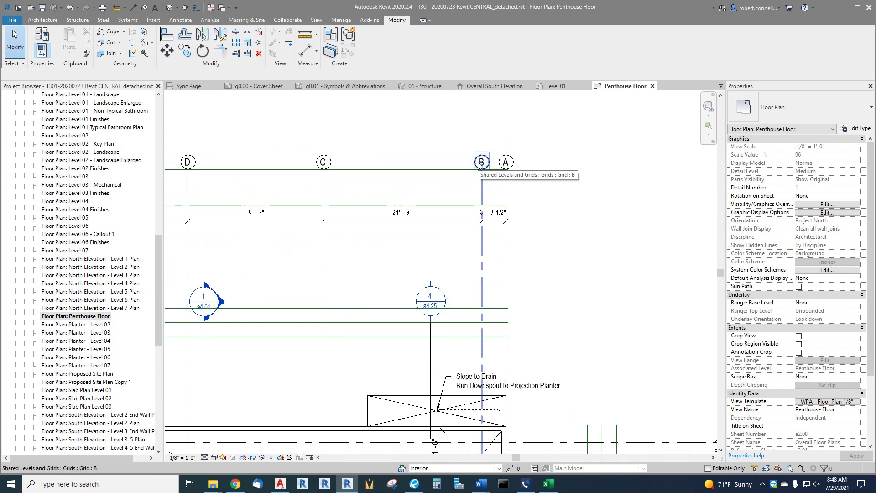
{"action": "scroll", "coordinate": [479, 164], "scroll_direction": "down", "scroll_amount": 6}
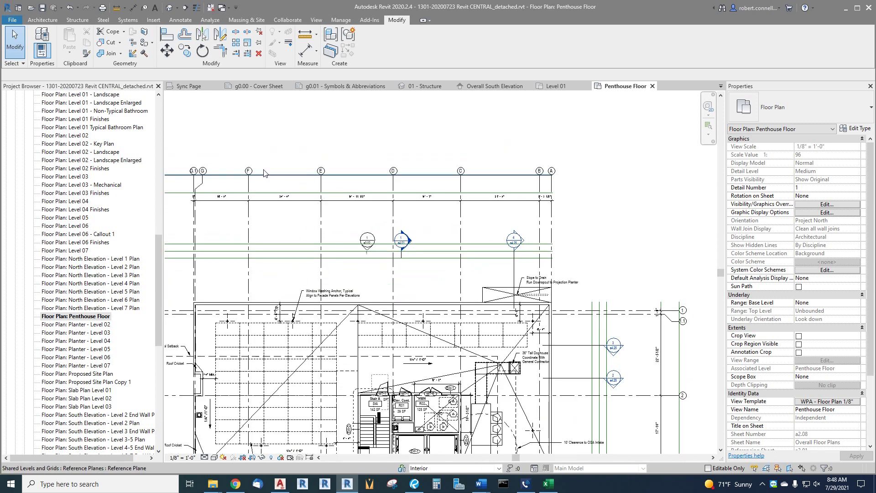
{"action": "scroll", "coordinate": [288, 168], "scroll_direction": "up", "scroll_amount": 6}
{"action": "scroll", "coordinate": [287, 168], "scroll_direction": "down", "scroll_amount": 3}
{"action": "scroll", "coordinate": [281, 167], "scroll_direction": "up", "scroll_amount": 4}
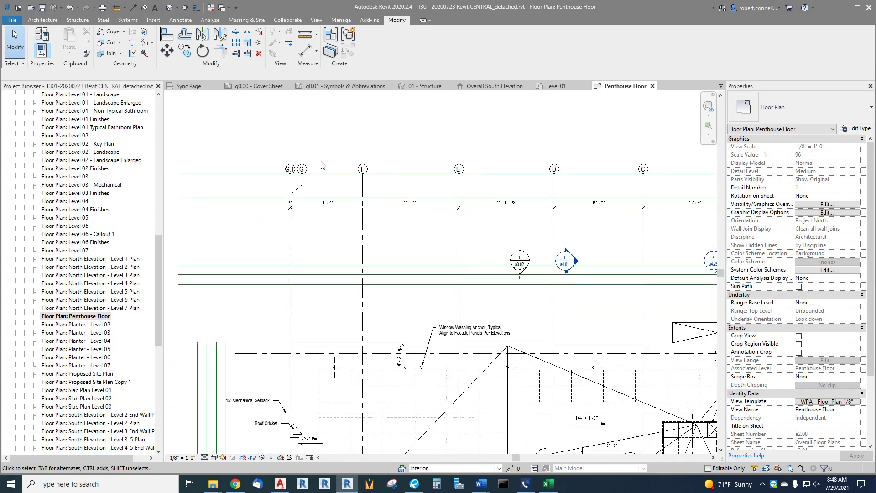
{"action": "scroll", "coordinate": [321, 165], "scroll_direction": "down", "scroll_amount": 3}
{"action": "scroll", "coordinate": [325, 159], "scroll_direction": "down", "scroll_amount": 3}
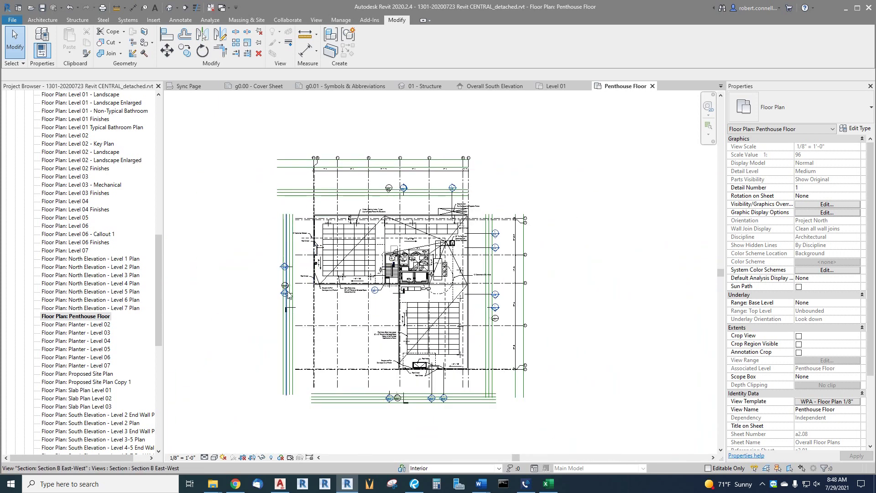
{"action": "scroll", "coordinate": [288, 223], "scroll_direction": "up", "scroll_amount": 5}
{"action": "scroll", "coordinate": [289, 223], "scroll_direction": "up", "scroll_amount": 3}
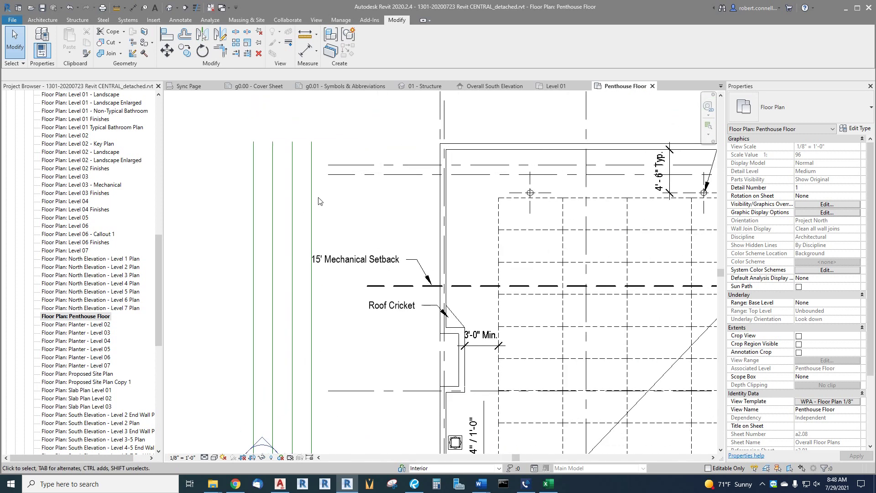
{"action": "scroll", "coordinate": [225, 206], "scroll_direction": "down", "scroll_amount": 2}
{"action": "scroll", "coordinate": [225, 205], "scroll_direction": "down", "scroll_amount": 2}
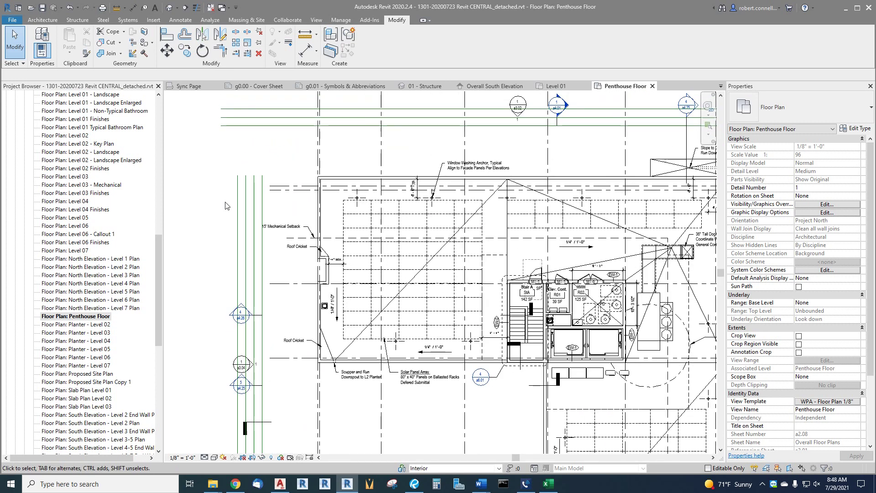
{"action": "left_click", "coordinate": [263, 205]}
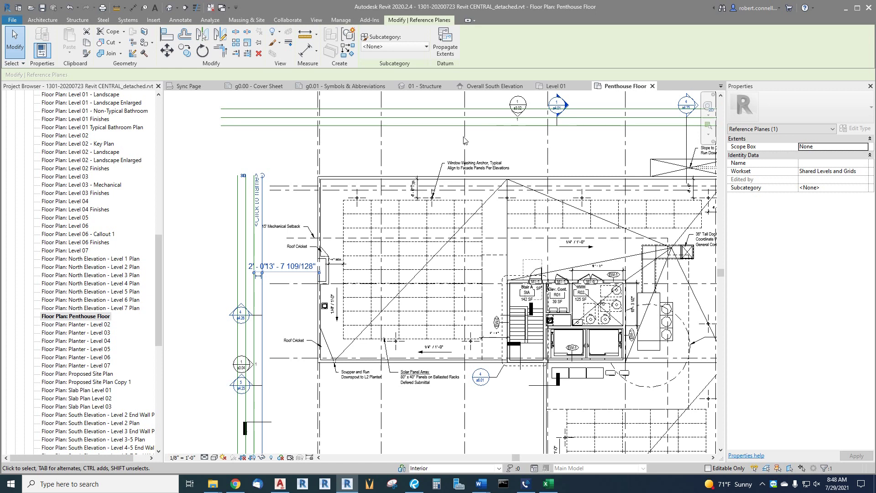
{"action": "left_click", "coordinate": [275, 215]}
{"action": "scroll", "coordinate": [275, 205], "scroll_direction": "down", "scroll_amount": 2}
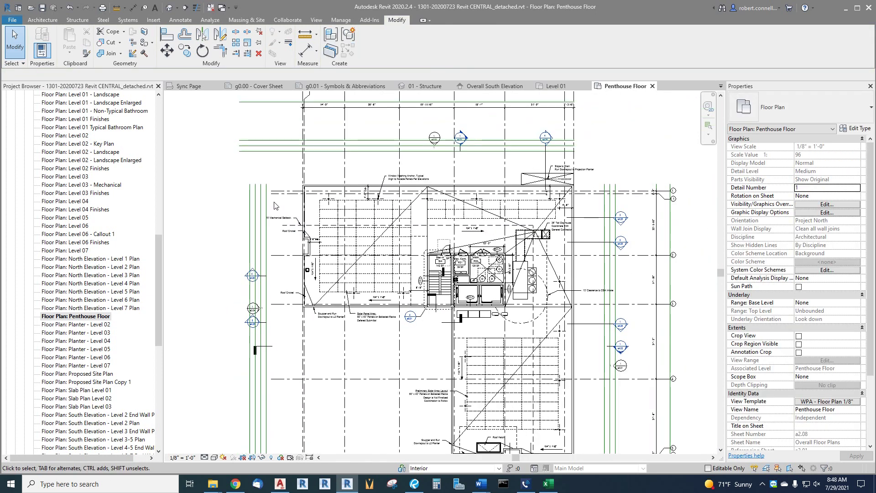
{"action": "scroll", "coordinate": [274, 205], "scroll_direction": "up", "scroll_amount": 1}
{"action": "scroll", "coordinate": [275, 203], "scroll_direction": "down", "scroll_amount": 1}
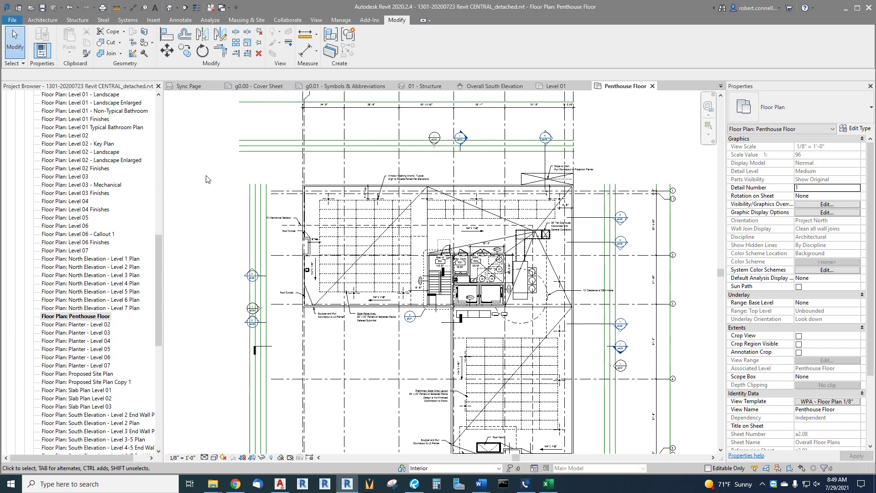
{"action": "scroll", "coordinate": [204, 182], "scroll_direction": "down", "scroll_amount": 5, "text": "ctrl"}
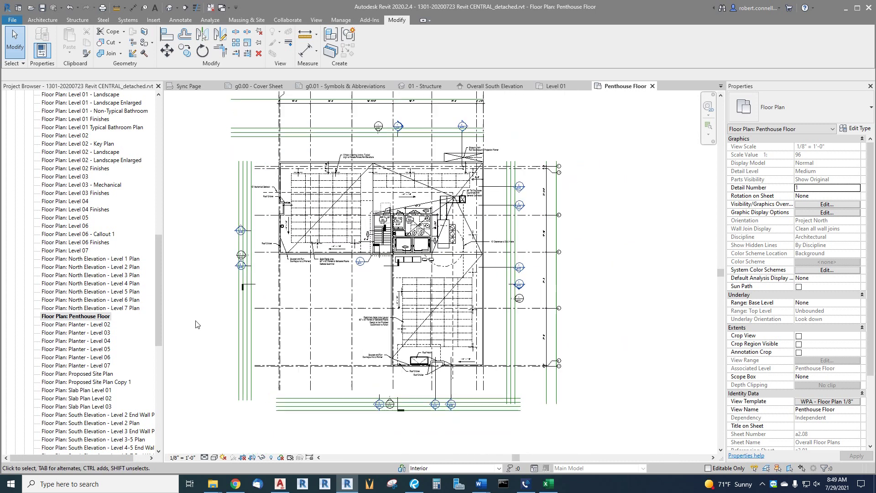
{"action": "scroll", "coordinate": [197, 312], "scroll_direction": "down", "scroll_amount": 1}
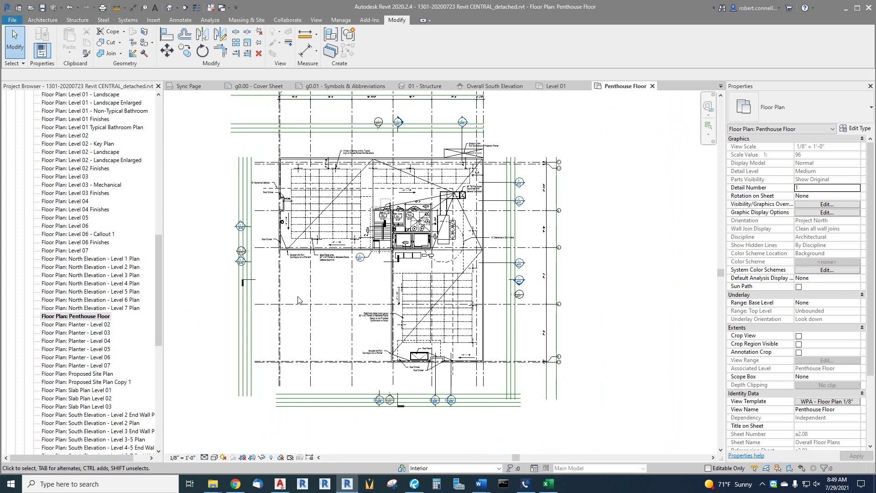
{"action": "left_click_drag", "start_coordinate": [158, 247], "coordinate": [155, 100]}
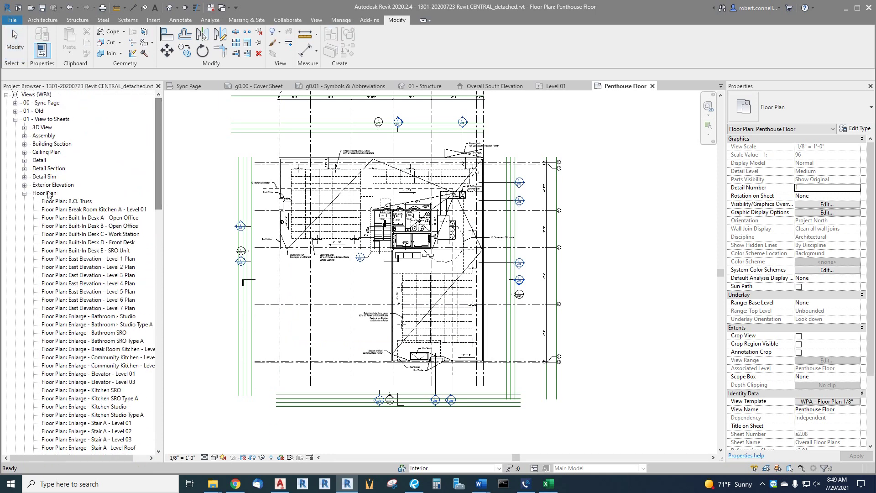
Collapse the view folders, expand Sheets (WPA) and open sheet g0.01 - Symbols & Abbreviations.
{"action": "left_click", "coordinate": [25, 193]}
{"action": "left_click", "coordinate": [15, 119]}
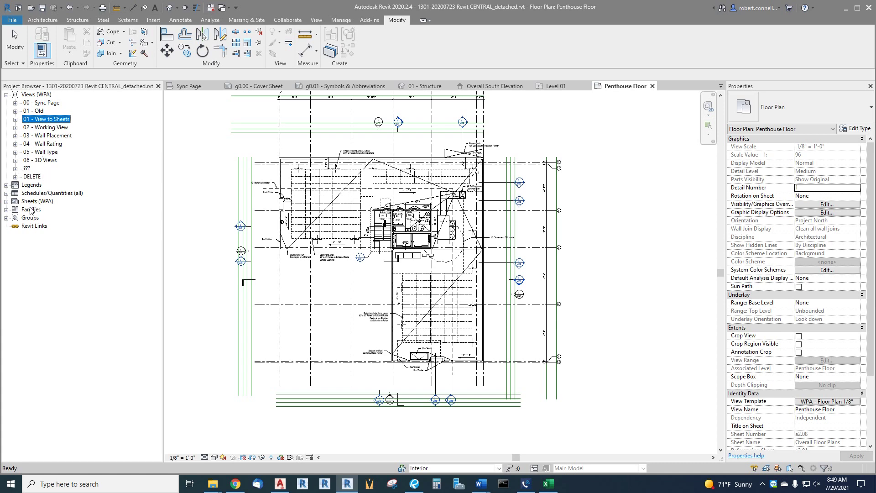
{"action": "left_click", "coordinate": [6, 201]}
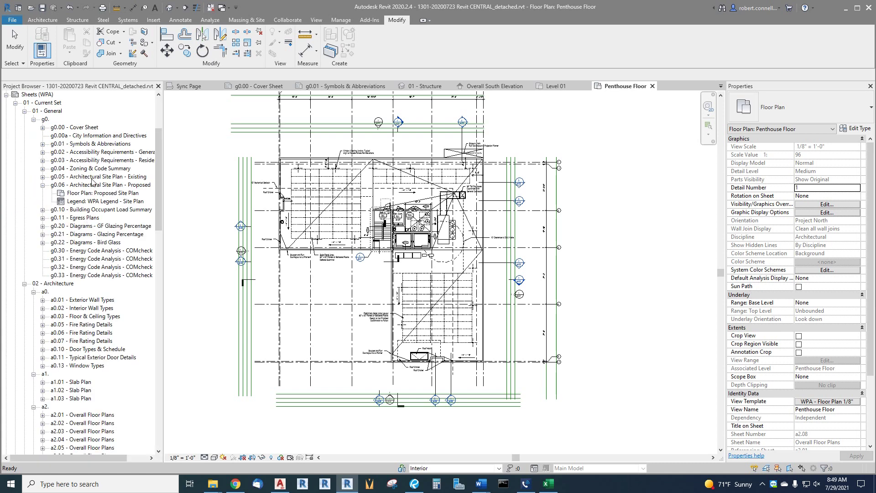
{"action": "double_click", "coordinate": [98, 144]}
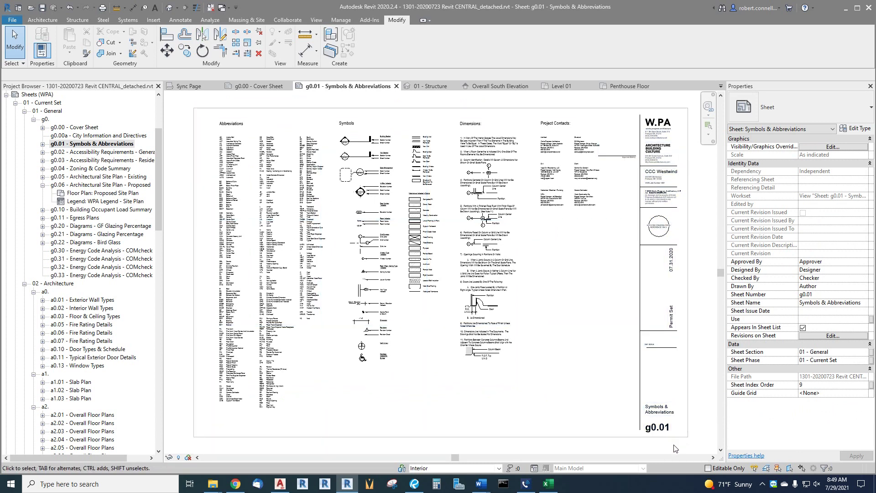
{"action": "scroll", "coordinate": [674, 448], "scroll_direction": "up", "scroll_amount": 5}
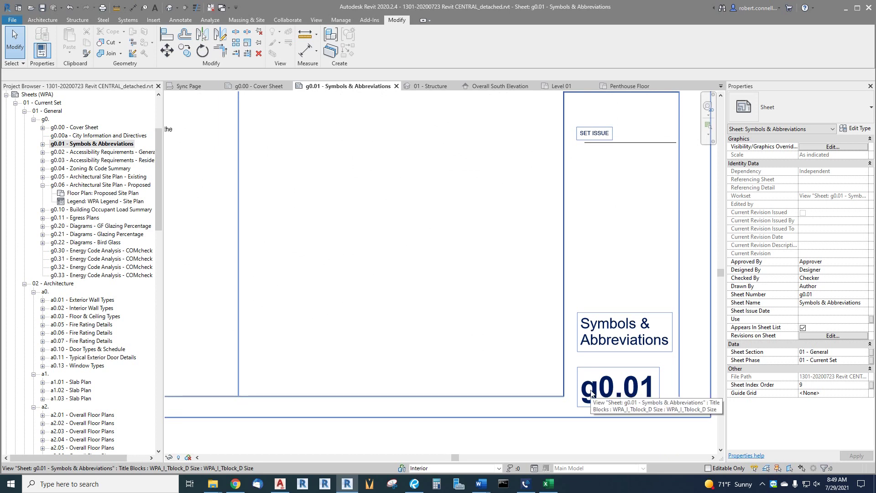
{"action": "scroll", "coordinate": [626, 395], "scroll_direction": "down", "scroll_amount": 5}
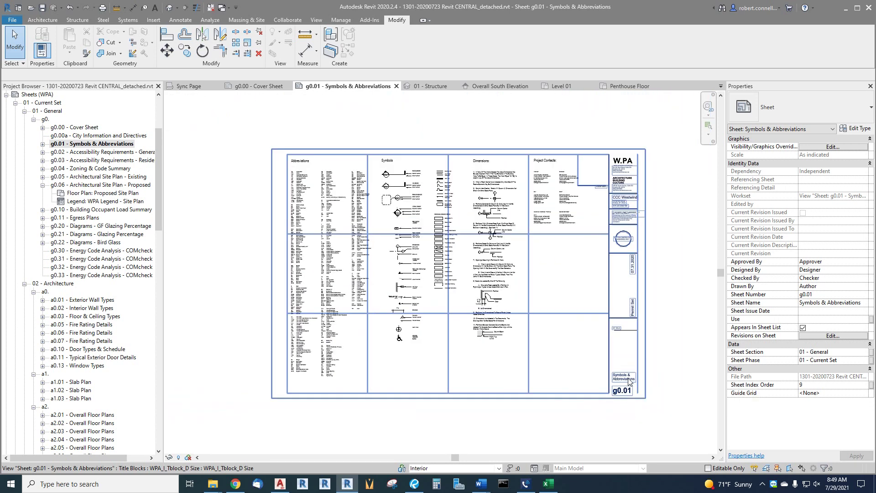
{"action": "scroll", "coordinate": [626, 395], "scroll_direction": "up", "scroll_amount": 3}
{"action": "scroll", "coordinate": [572, 368], "scroll_direction": "down", "scroll_amount": 1}
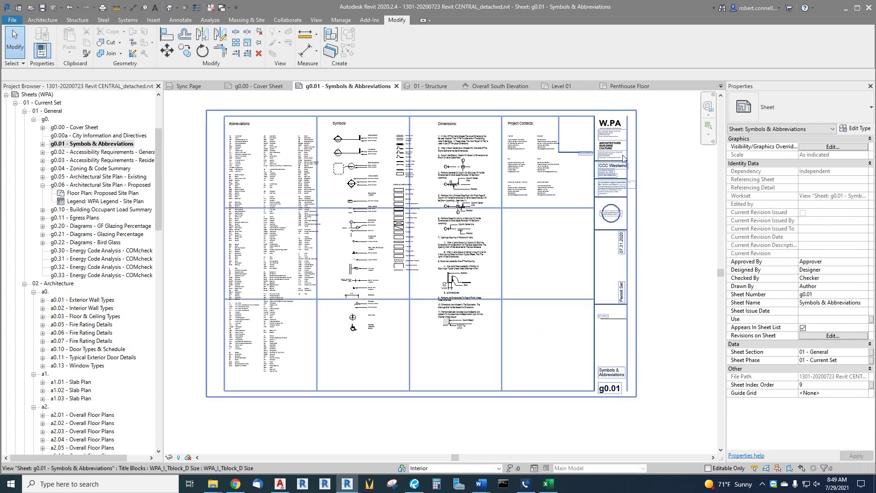
{"action": "scroll", "coordinate": [609, 167], "scroll_direction": "up", "scroll_amount": 4}
{"action": "scroll", "coordinate": [570, 120], "scroll_direction": "up", "scroll_amount": 2}
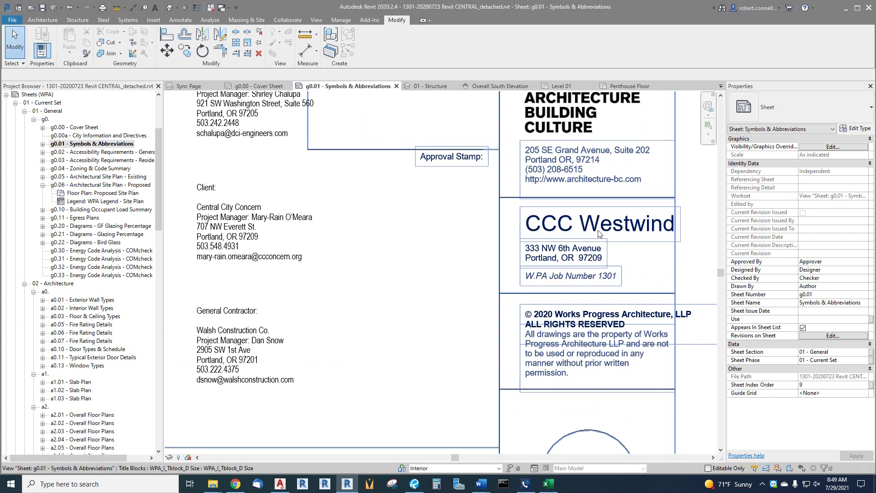
{"action": "scroll", "coordinate": [565, 259], "scroll_direction": "down", "scroll_amount": 5}
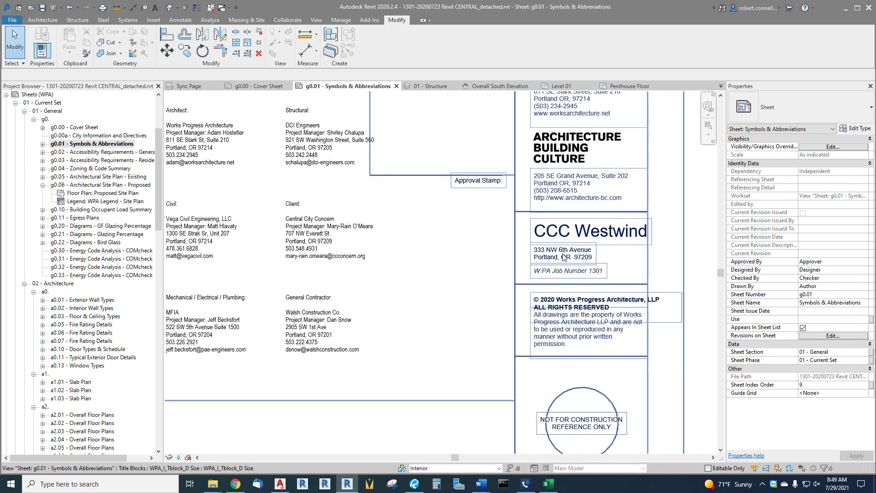
Select the title block and check its CCC Westwind project name label, leaving it unchanged.
{"action": "left_click", "coordinate": [565, 256]}
{"action": "left_click", "coordinate": [583, 244]}
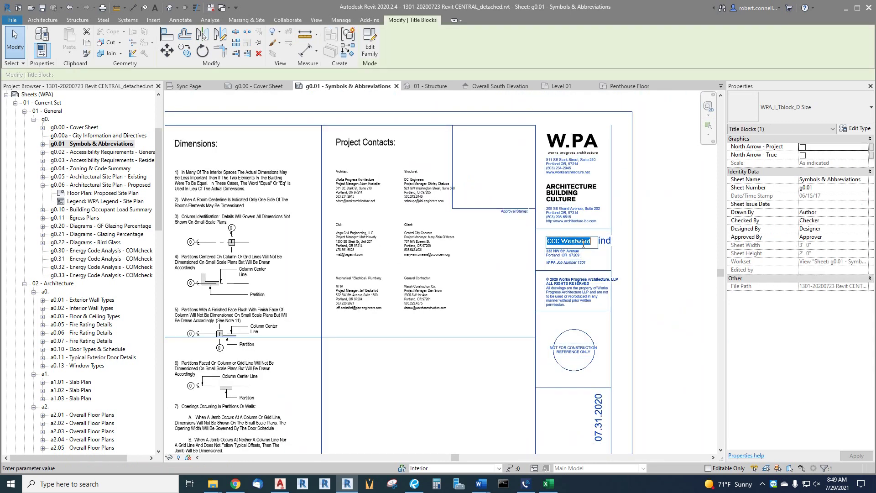
{"action": "left_click", "coordinate": [581, 230]}
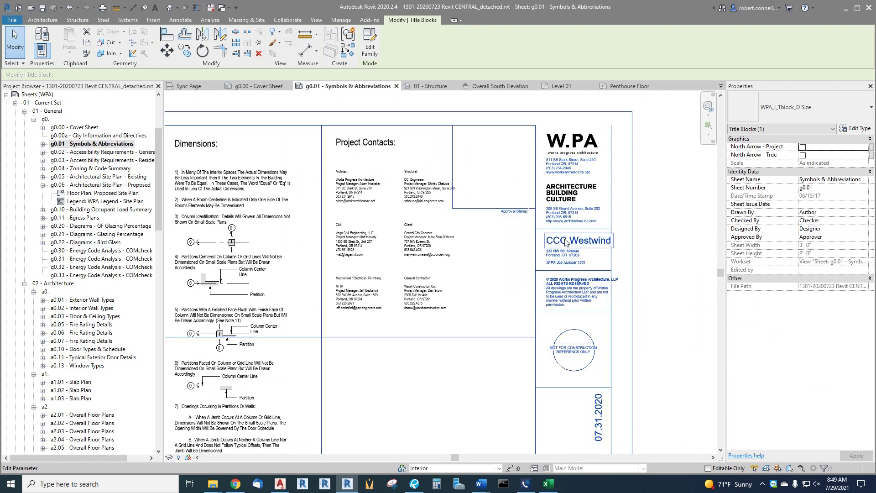
{"action": "scroll", "coordinate": [565, 242], "scroll_direction": "down", "scroll_amount": 5}
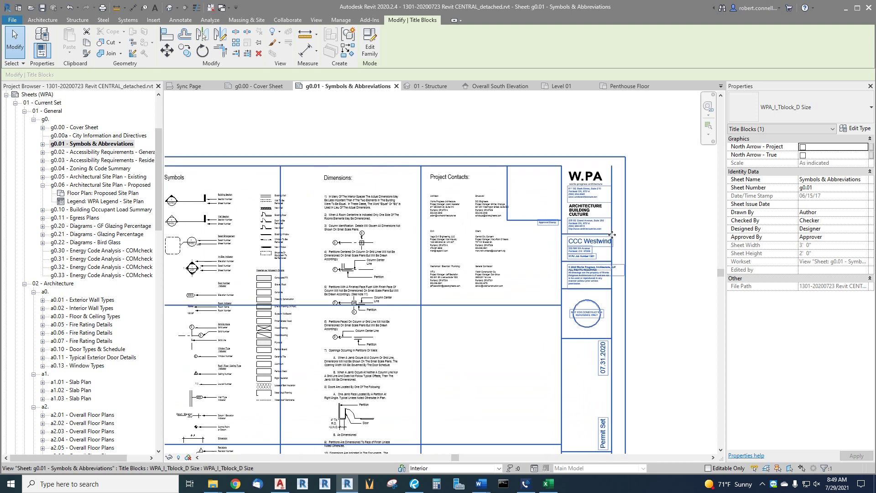
{"action": "scroll", "coordinate": [544, 262], "scroll_direction": "up", "scroll_amount": 1}
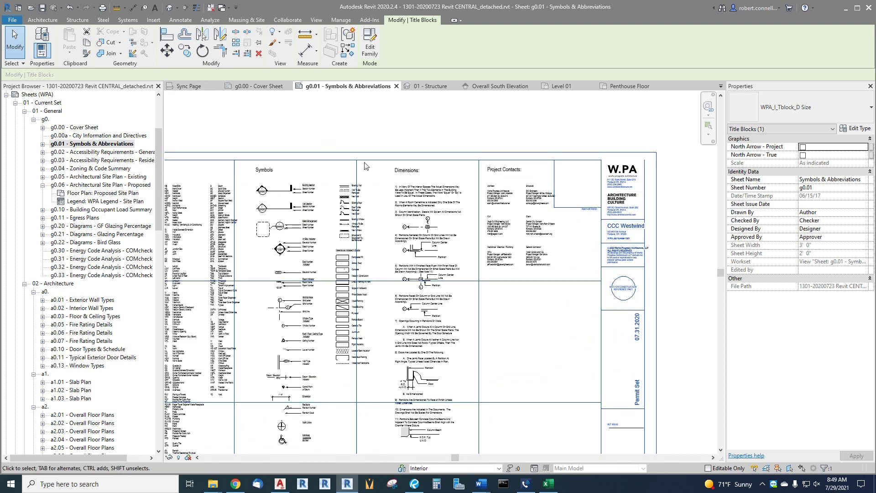
{"action": "left_click", "coordinate": [342, 20]}
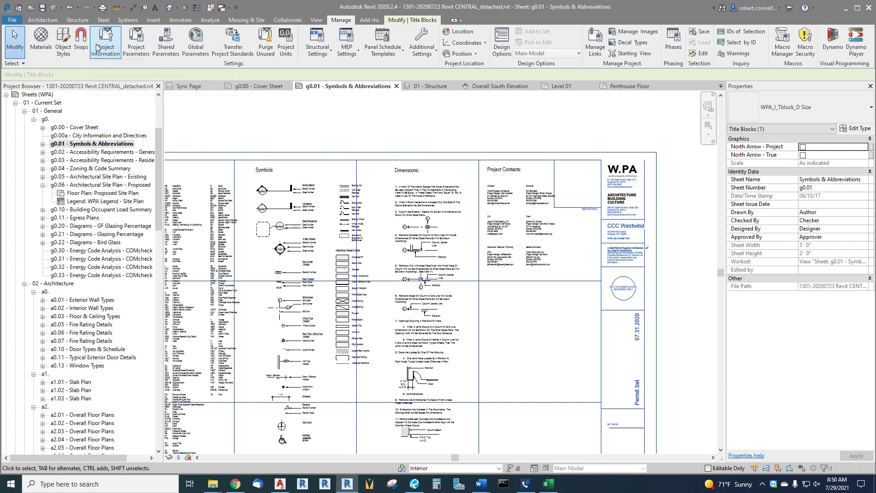
{"action": "left_click", "coordinate": [109, 38]}
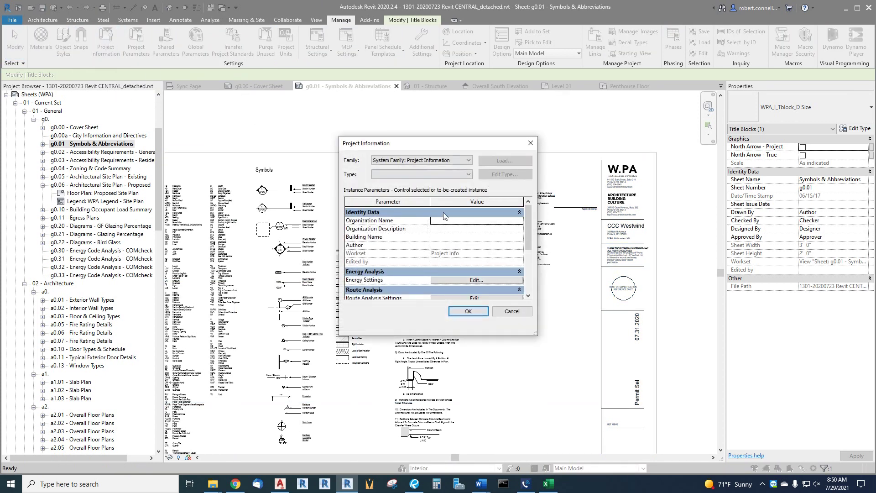
{"action": "left_click_drag", "start_coordinate": [537, 337], "coordinate": [626, 407]}
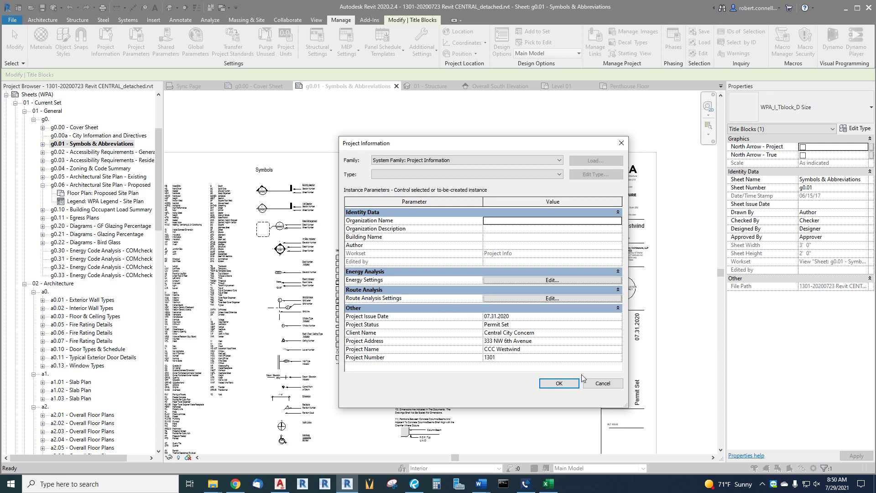
{"action": "left_click", "coordinate": [602, 383]}
{"action": "left_click", "coordinate": [529, 314]}
{"action": "scroll", "coordinate": [529, 314], "scroll_direction": "down", "scroll_amount": 3}
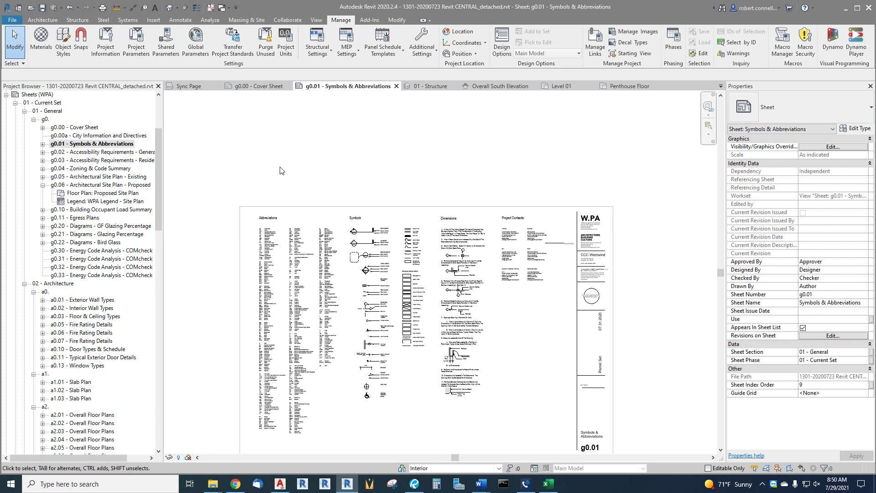
Save the project as a new file named 10100-MFIA Revit Tutorial-ARCH-2020.
{"action": "left_click", "coordinate": [13, 19]}
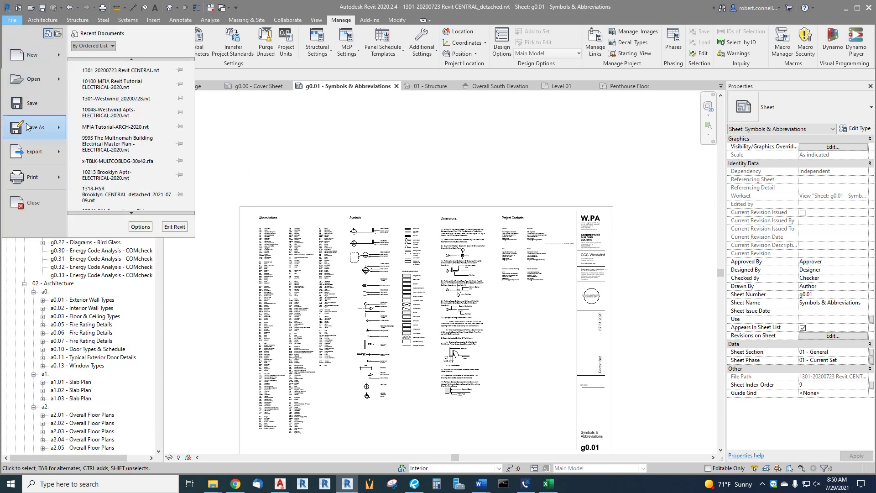
{"action": "mouse_move", "coordinate": [29, 127]}
{"action": "left_click", "coordinate": [125, 96]}
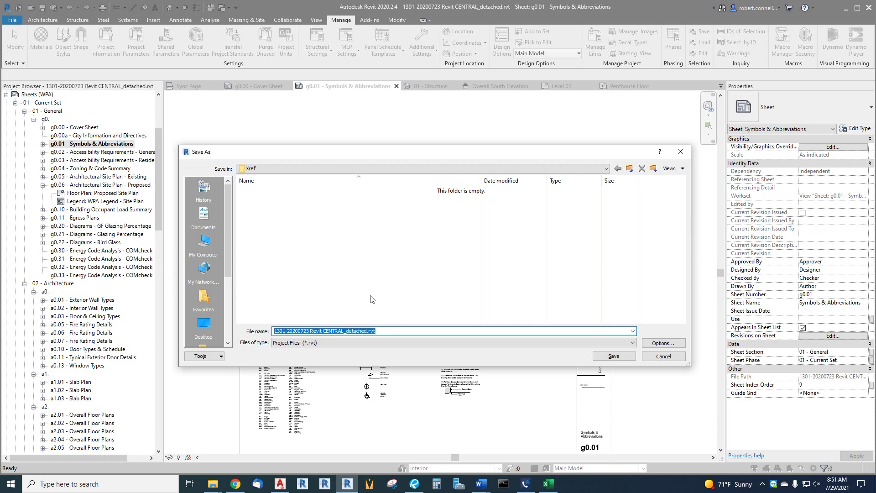
{"action": "type", "text": "10100-"}
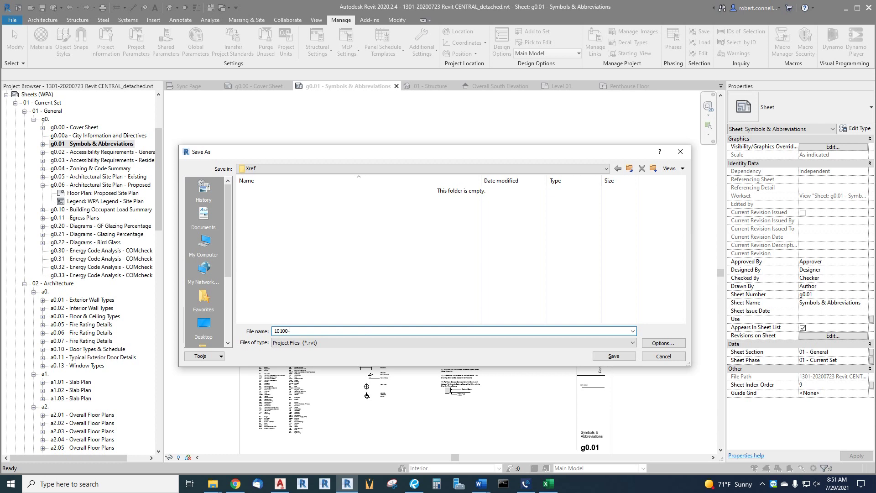
{"action": "type", "text": "MFIA Revit Tutorial-ARCH-"}
{"action": "type", "text": "2020"}
Set the save option Maximum backups to 1.
{"action": "left_click", "coordinate": [662, 343]}
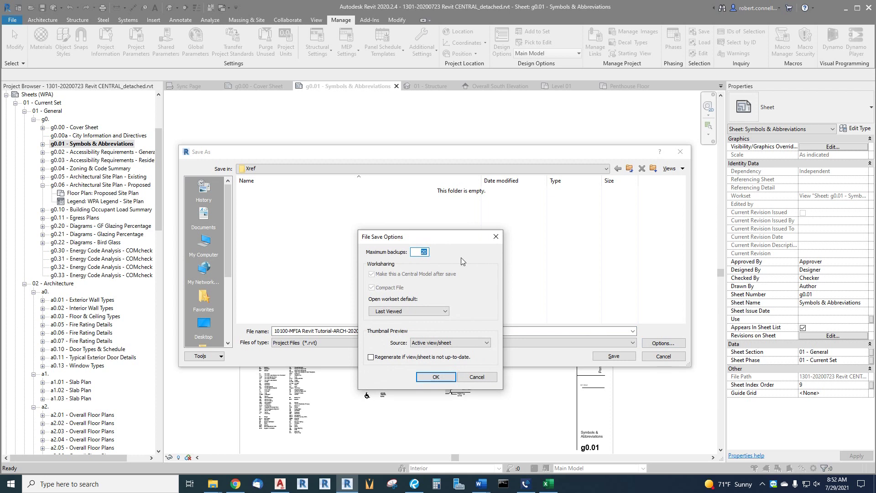
{"action": "type", "text": "1"}
{"action": "left_click", "coordinate": [430, 377]}
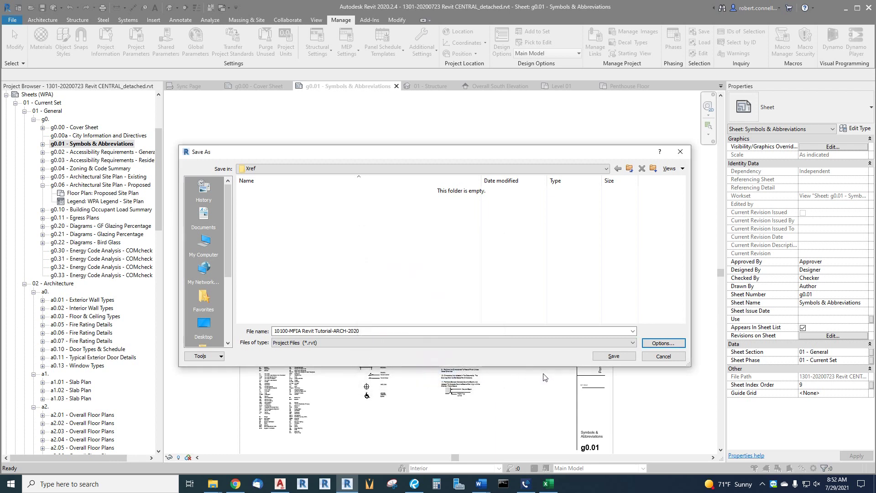
Confirm the save, writing 10100-MFIA Revit Tutorial-ARCH-2020.rvt into the Xref folder.
{"action": "left_click", "coordinate": [612, 357]}
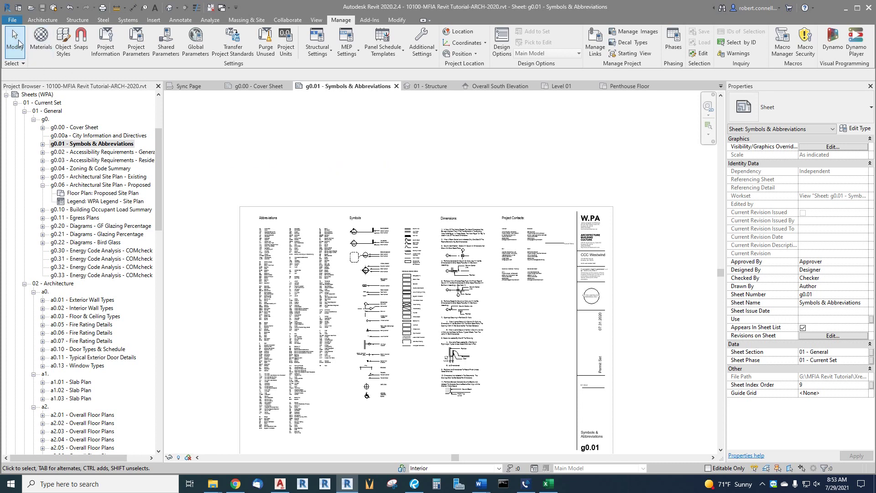
Close the 10100-MFIA Revit Tutorial-ARCH-2020 model from the File menu.
{"action": "left_click", "coordinate": [13, 22]}
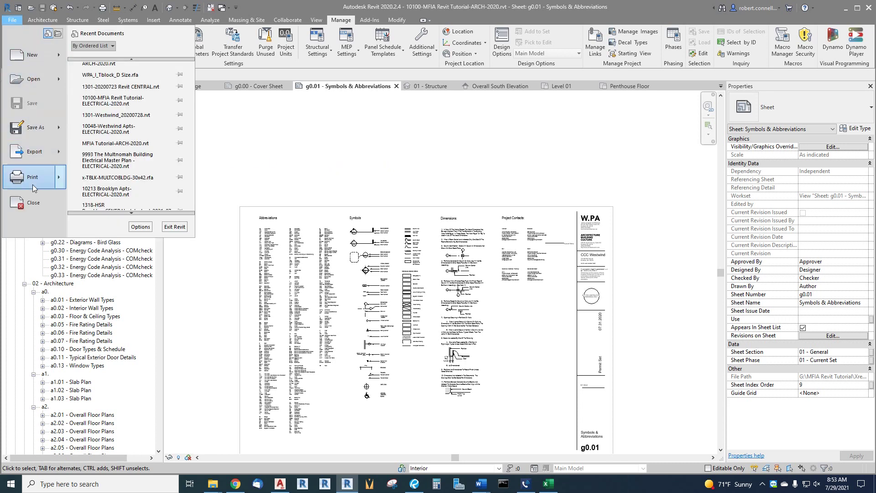
{"action": "left_click", "coordinate": [29, 208]}
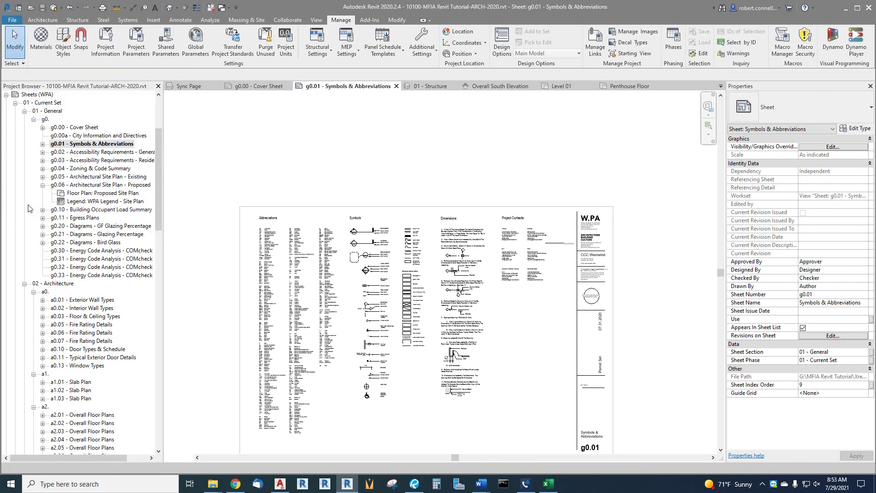